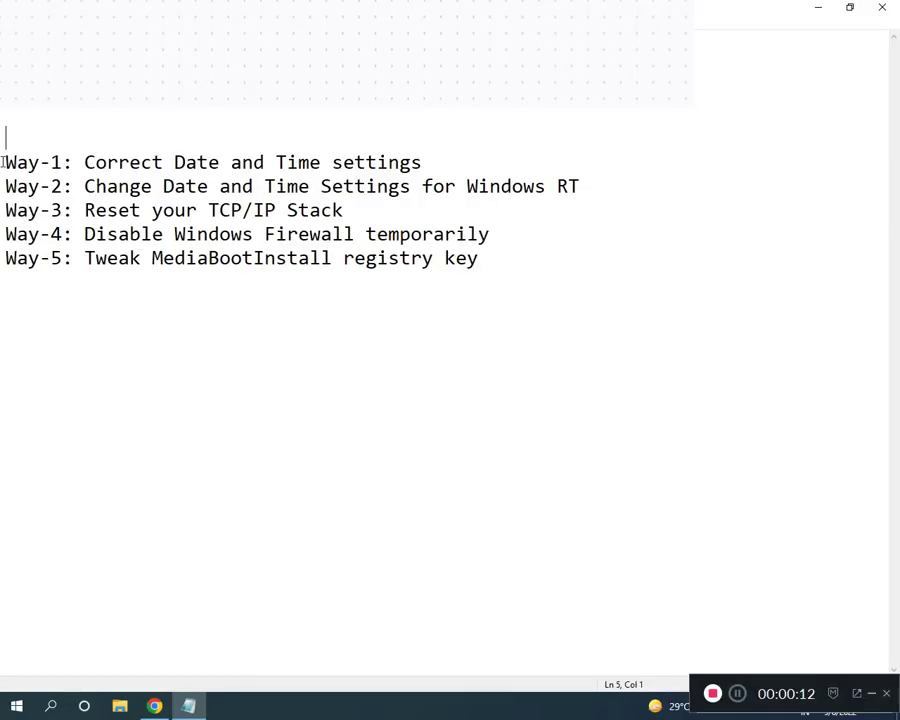
Review the fix list in Notepad, then open Control Panel by searching Start for 'CONT'.
drag(4, 162, 480, 262)
click(175, 234)
click(8, 705)
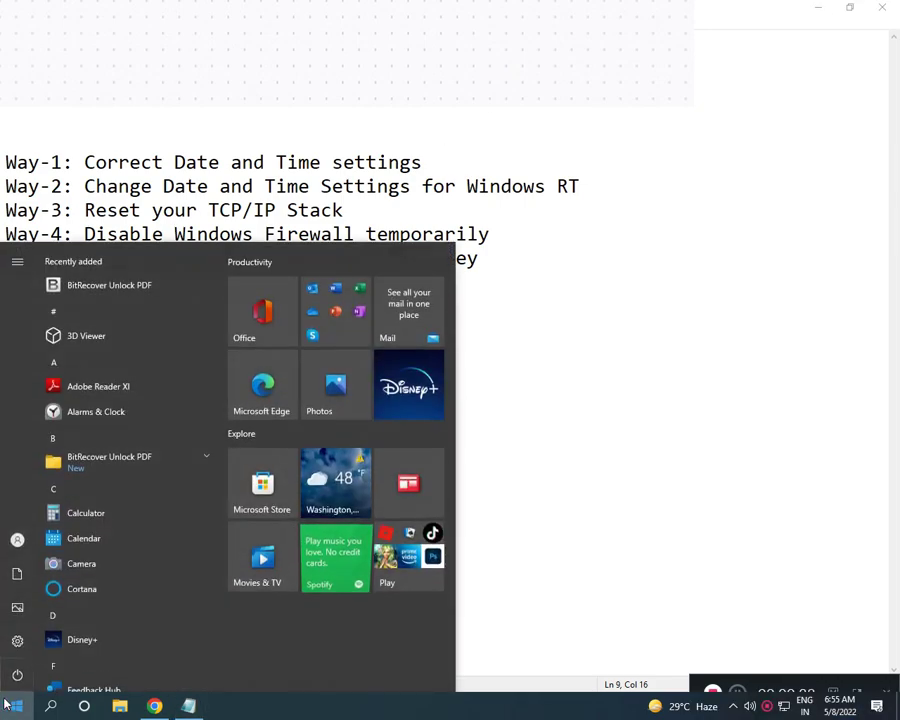
text(CONT)
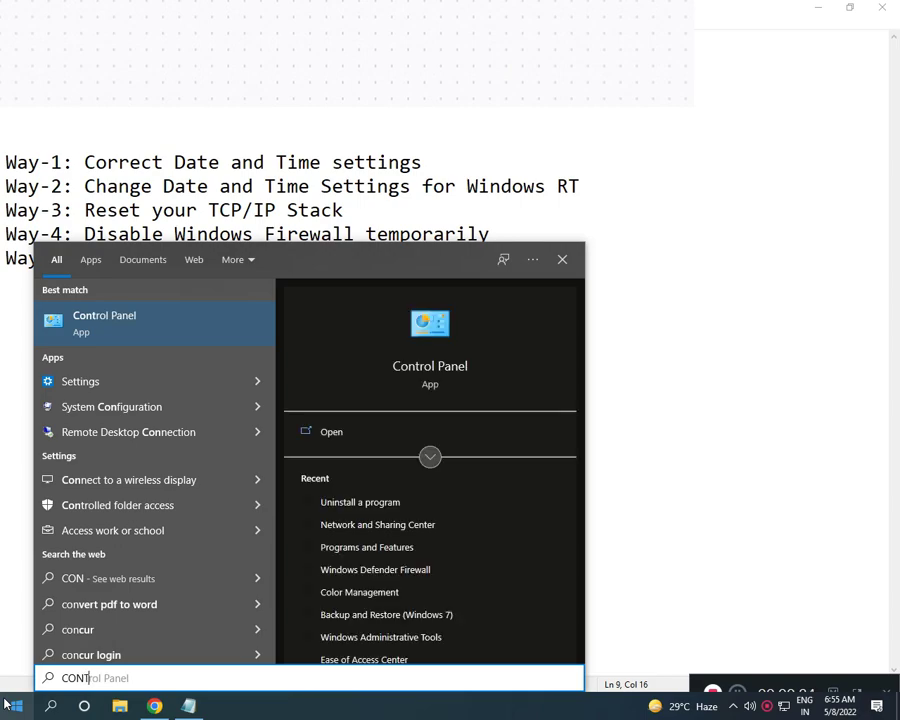
click(98, 342)
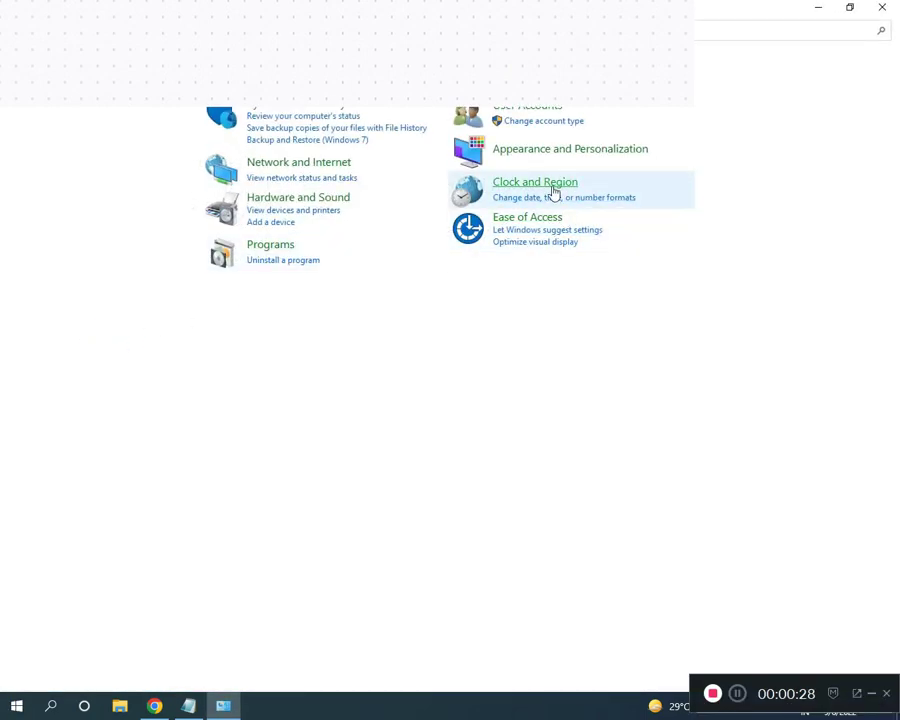
Open Date and Time from Clock and Region, checking the Notepad fix list along the way.
click(555, 188)
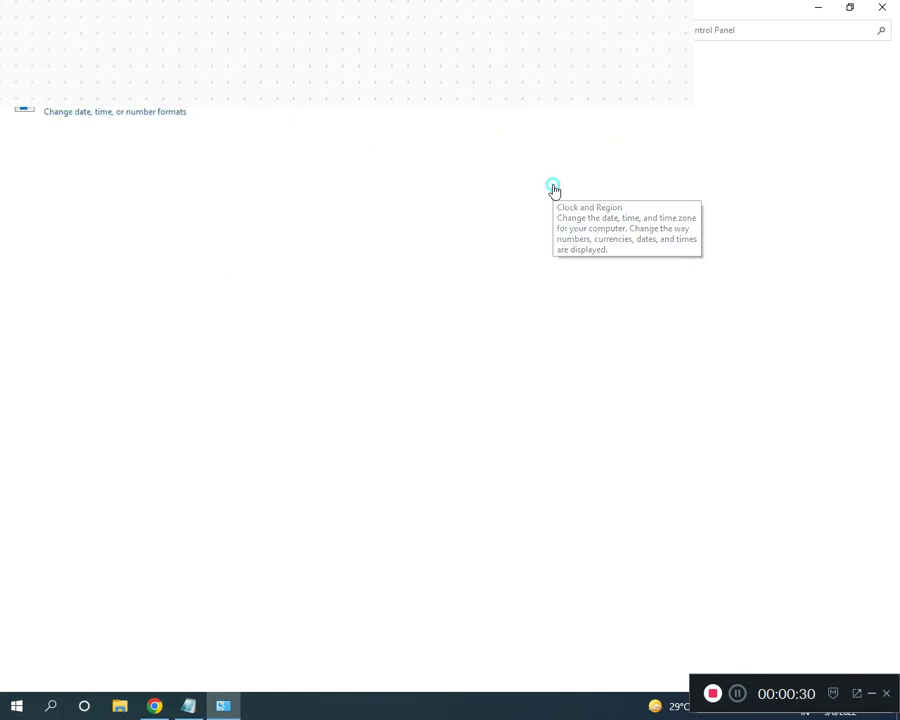
click(205, 62)
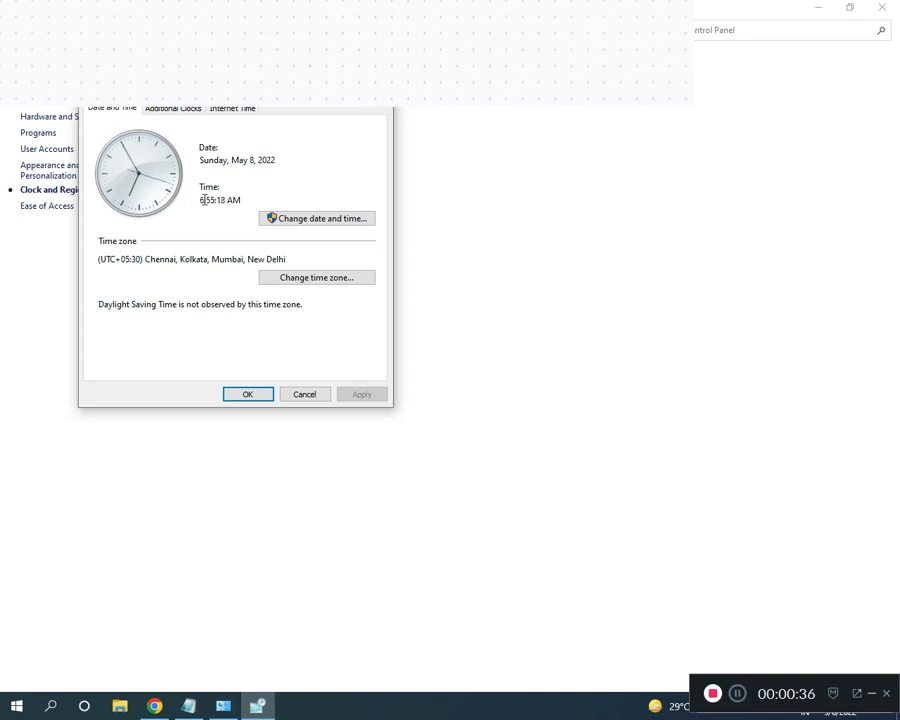
click(188, 706)
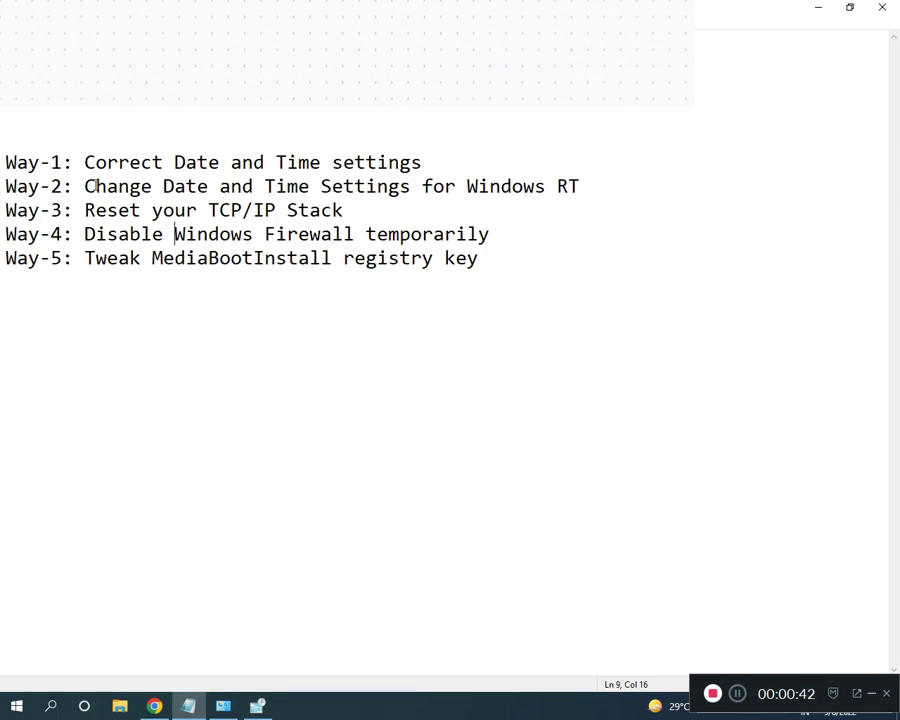
click(229, 706)
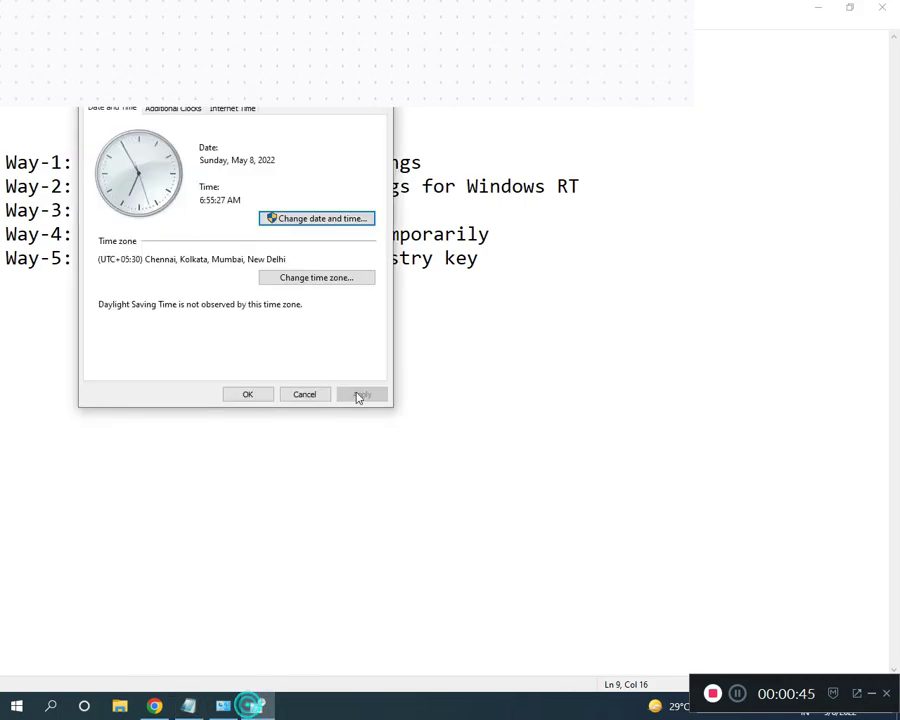
Keep the time zone at UTC+05:30 Chennai, Kolkata, Mumbai, New Delhi and close both dialogs.
click(312, 279)
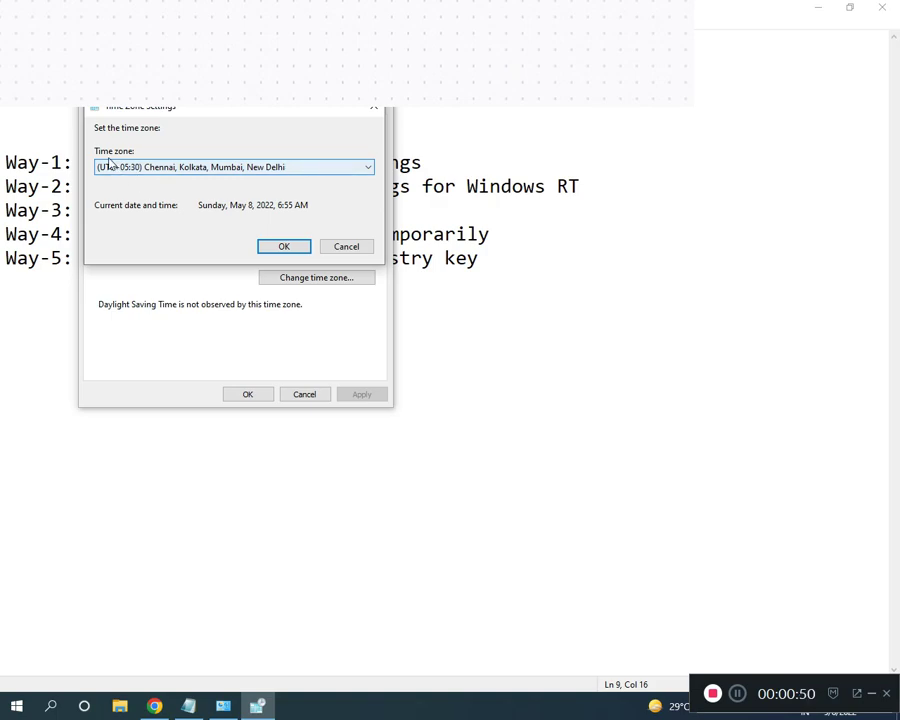
click(335, 169)
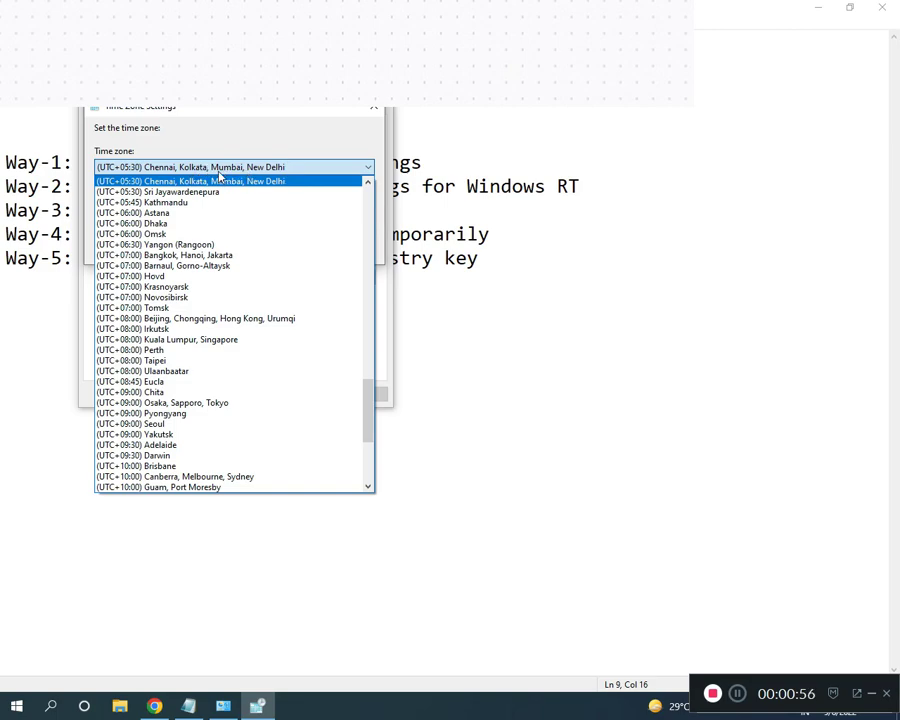
click(288, 168)
click(282, 245)
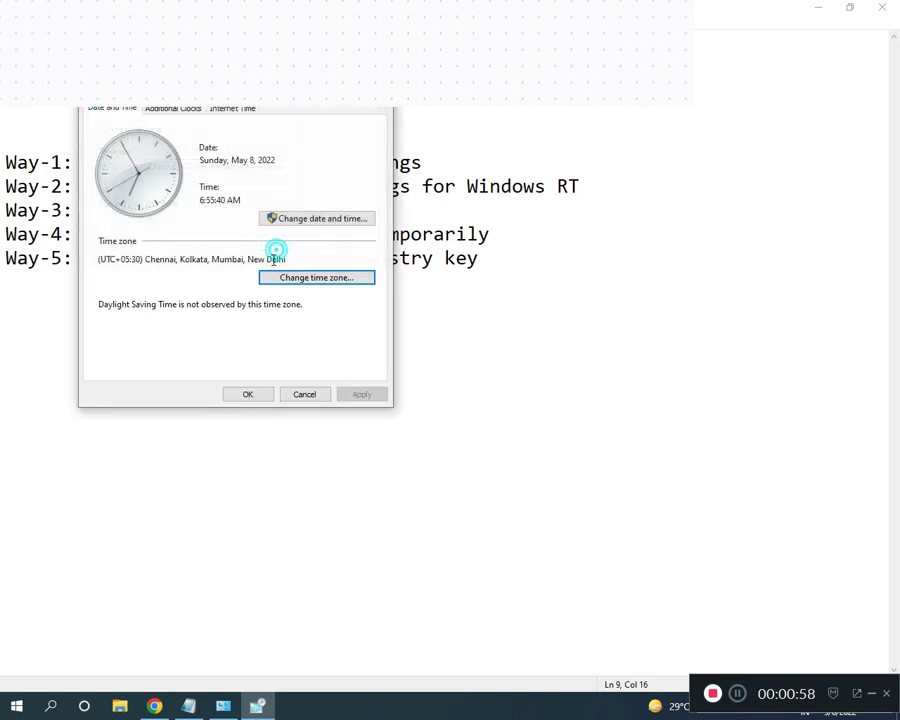
click(255, 395)
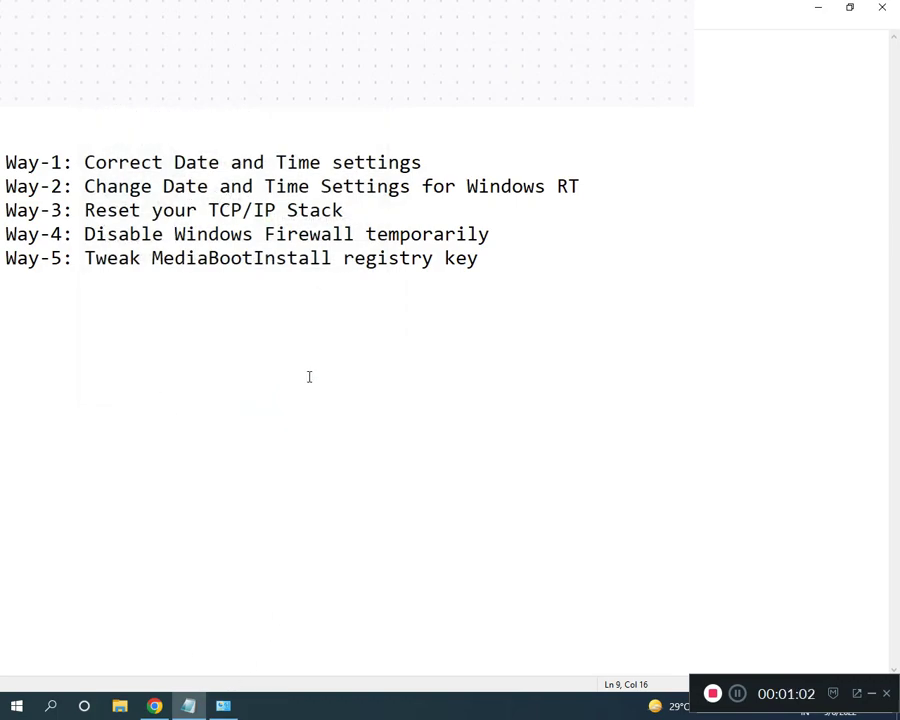
Open Network Connections via Network and Internet > Network and Sharing Center.
click(231, 712)
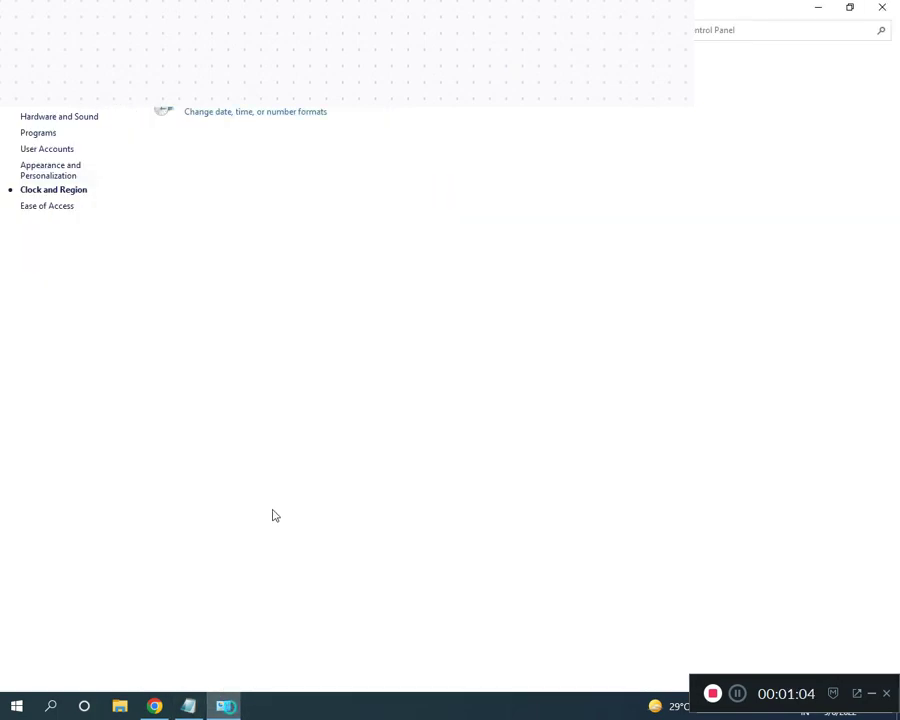
click(124, 30)
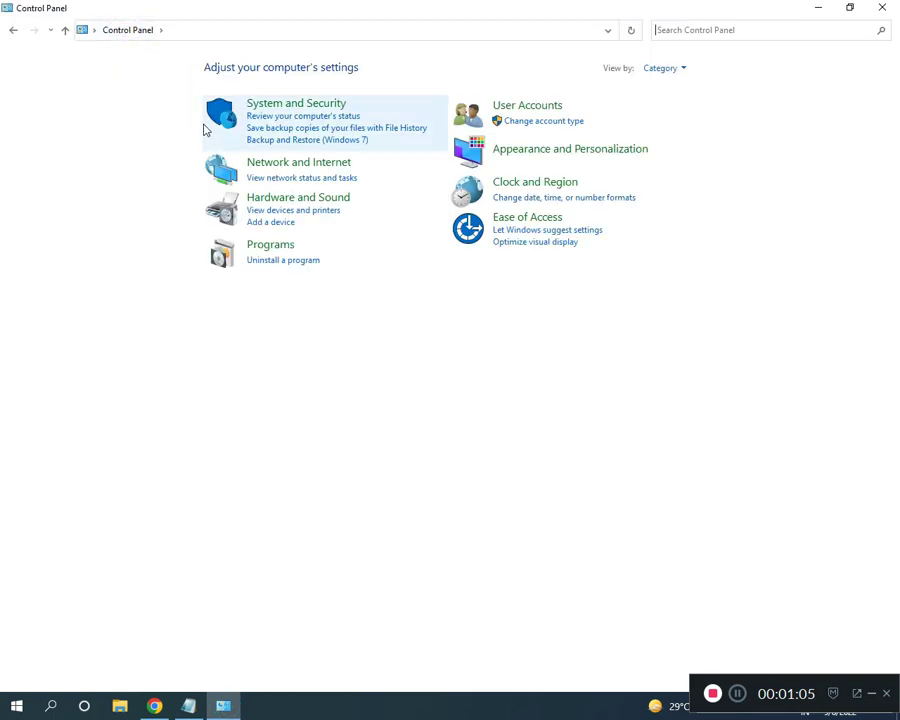
click(287, 166)
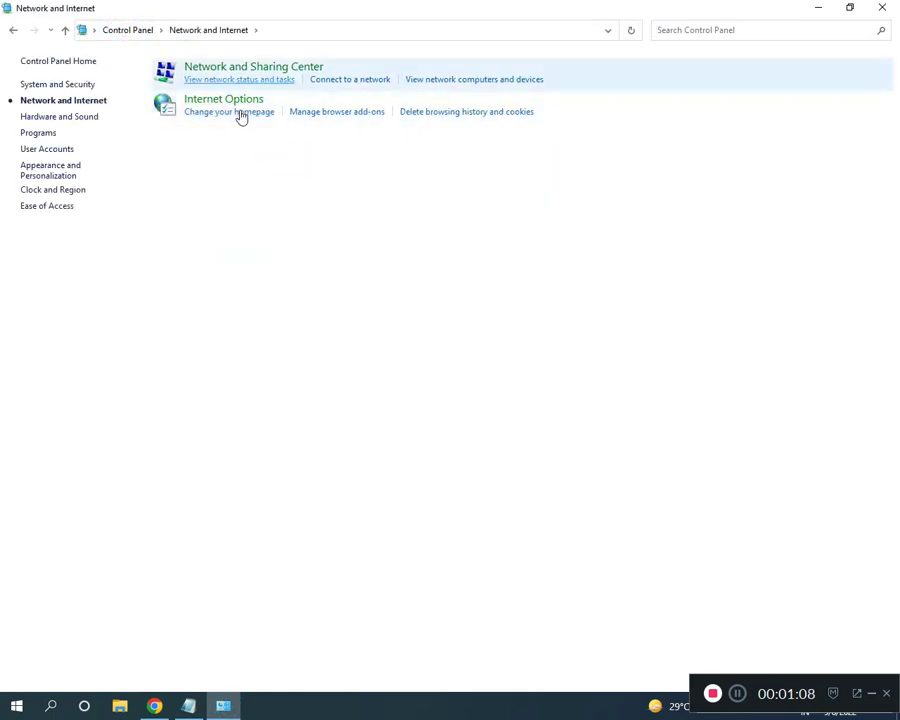
click(232, 69)
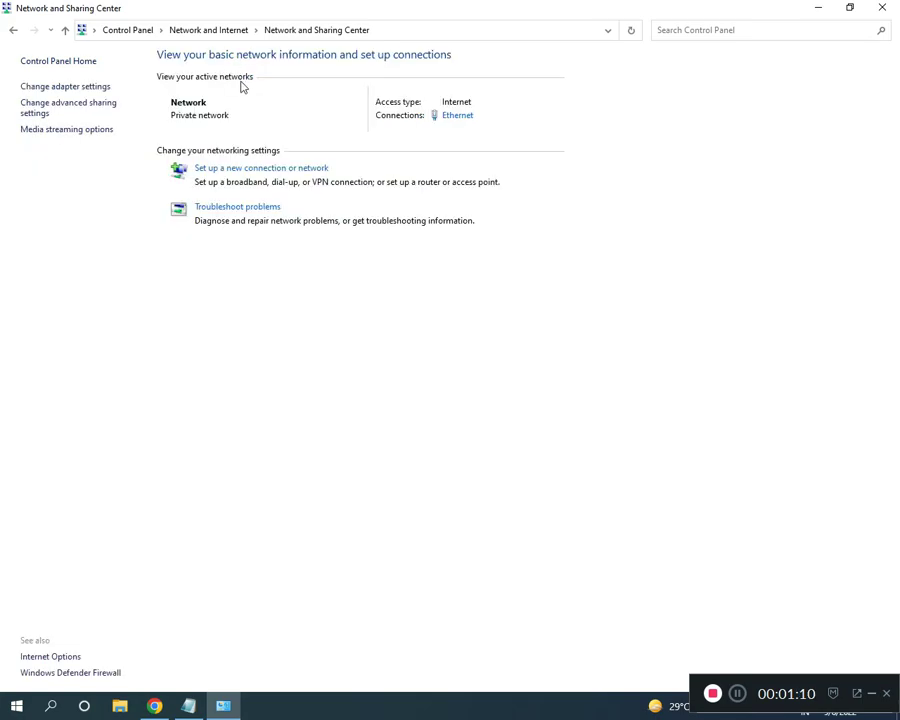
click(70, 87)
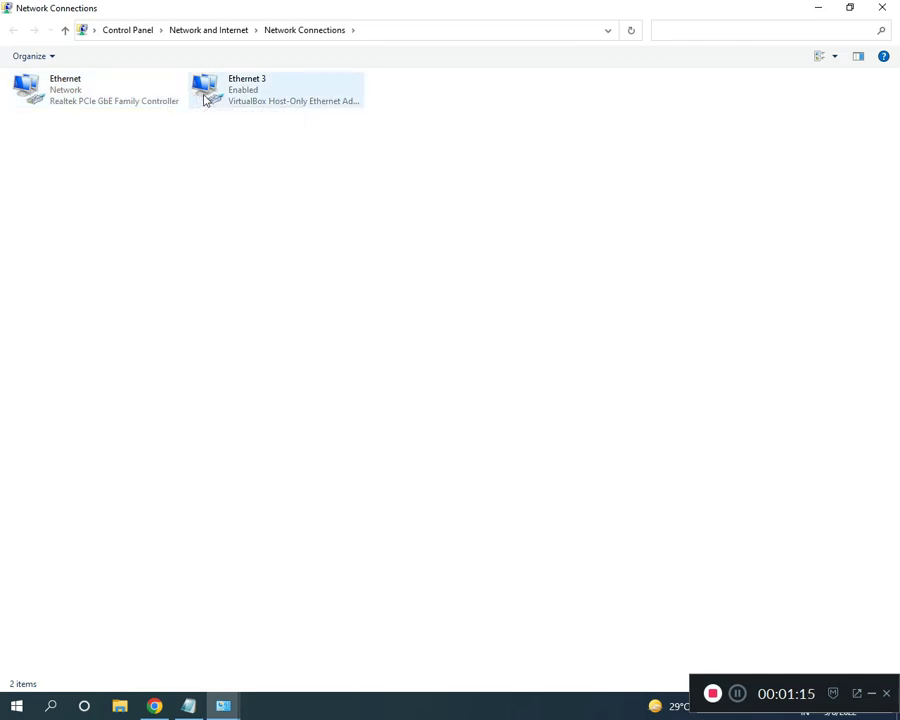
Check the Ethernet adapter's actions, close Network and Sharing Center, and restore Network Connections over Notepad.
click(98, 91)
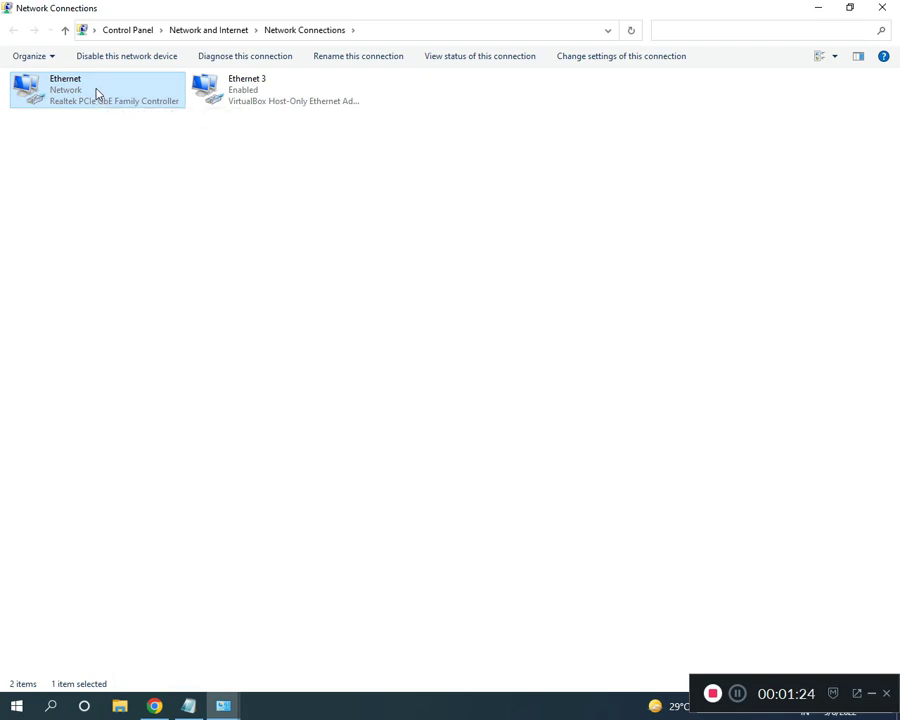
right_click(97, 91)
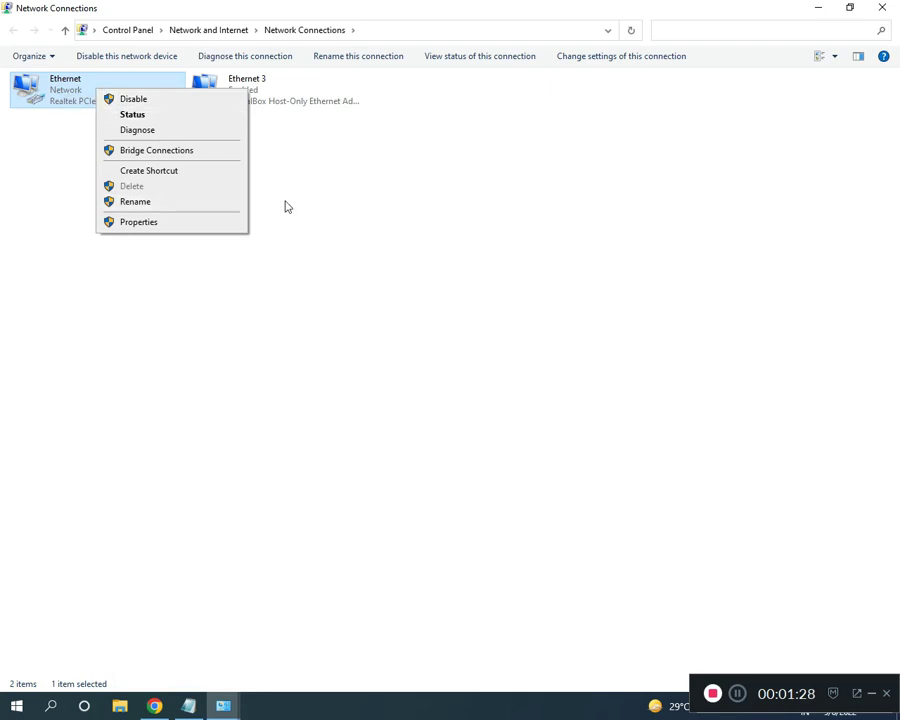
click(326, 210)
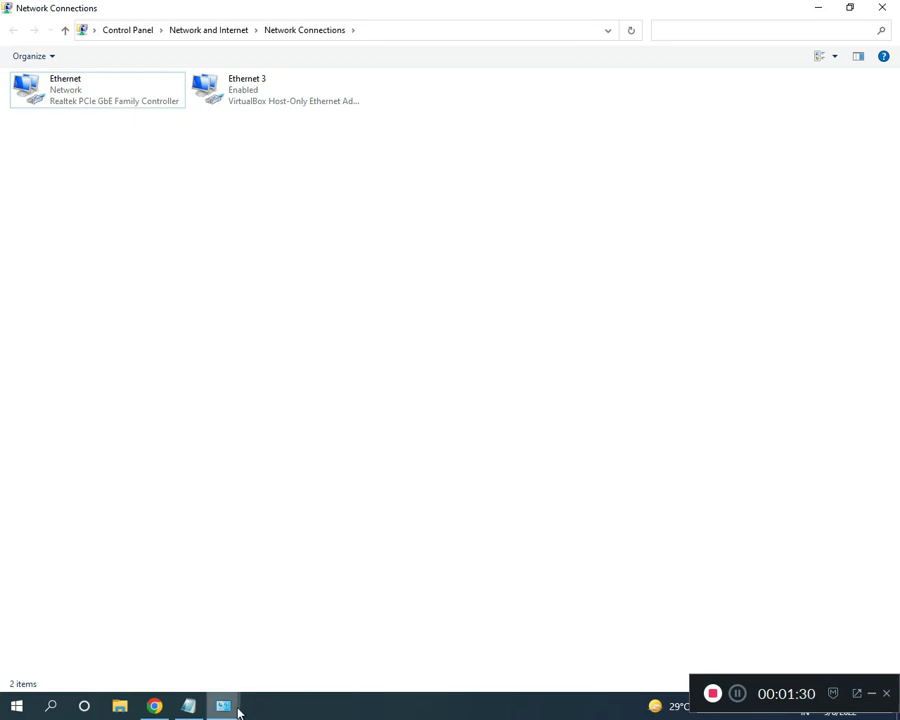
mouse_move(226, 709)
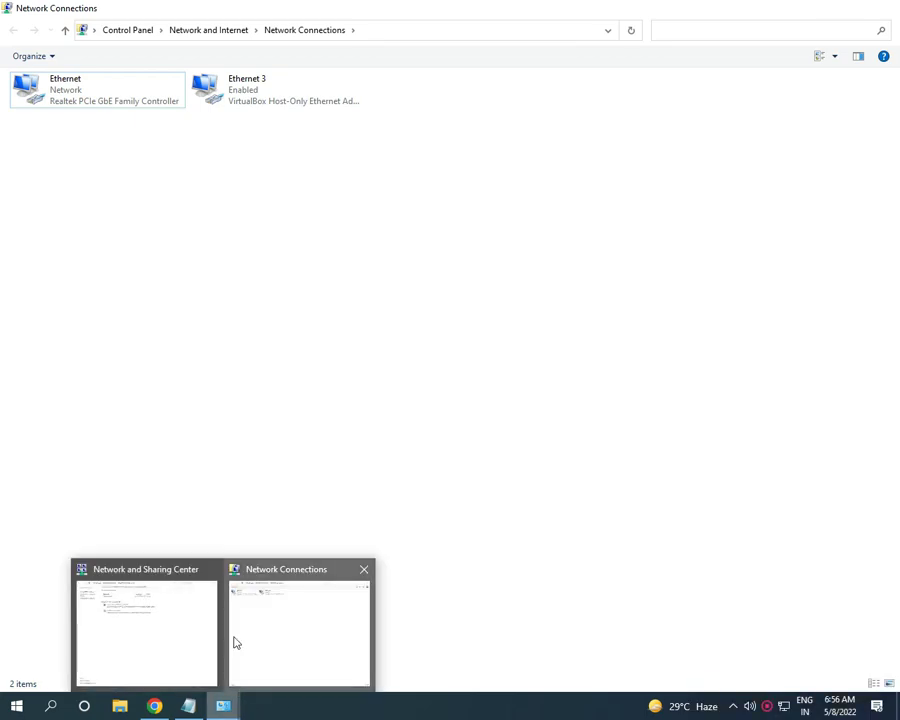
click(210, 571)
click(201, 627)
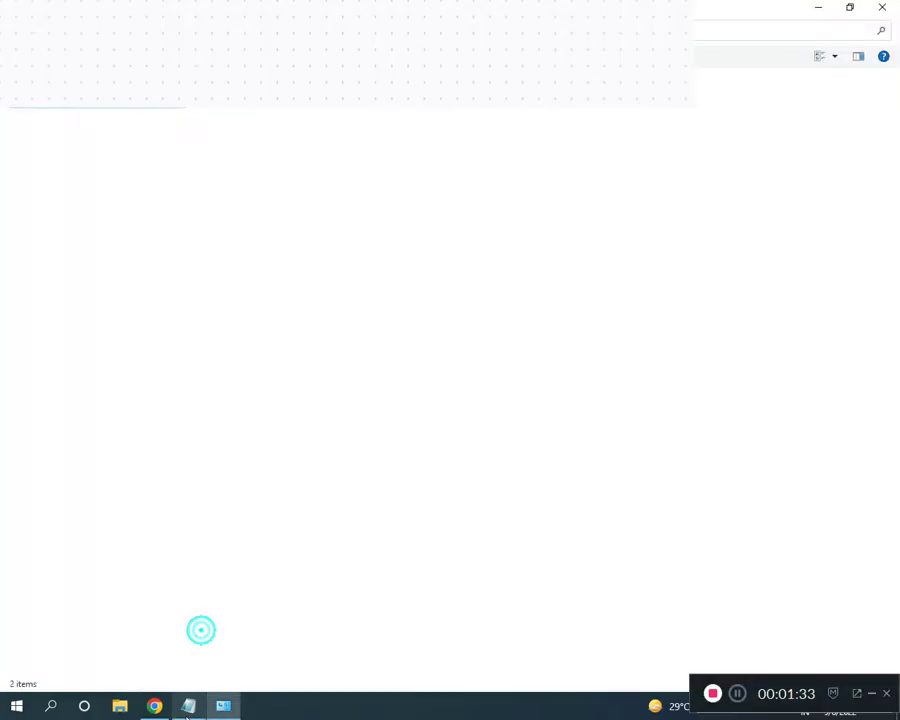
click(188, 706)
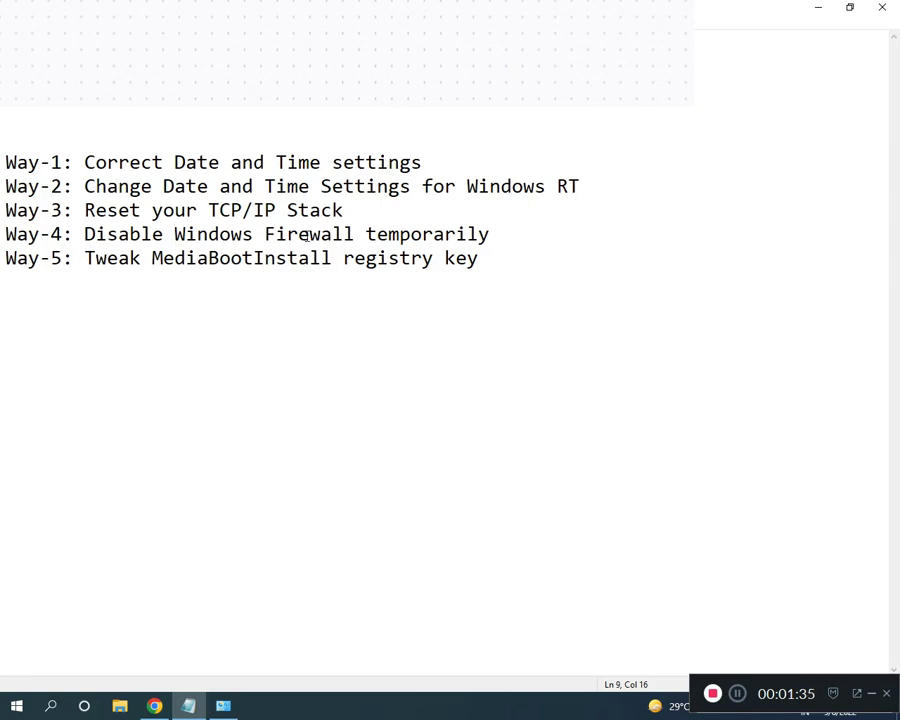
click(223, 706)
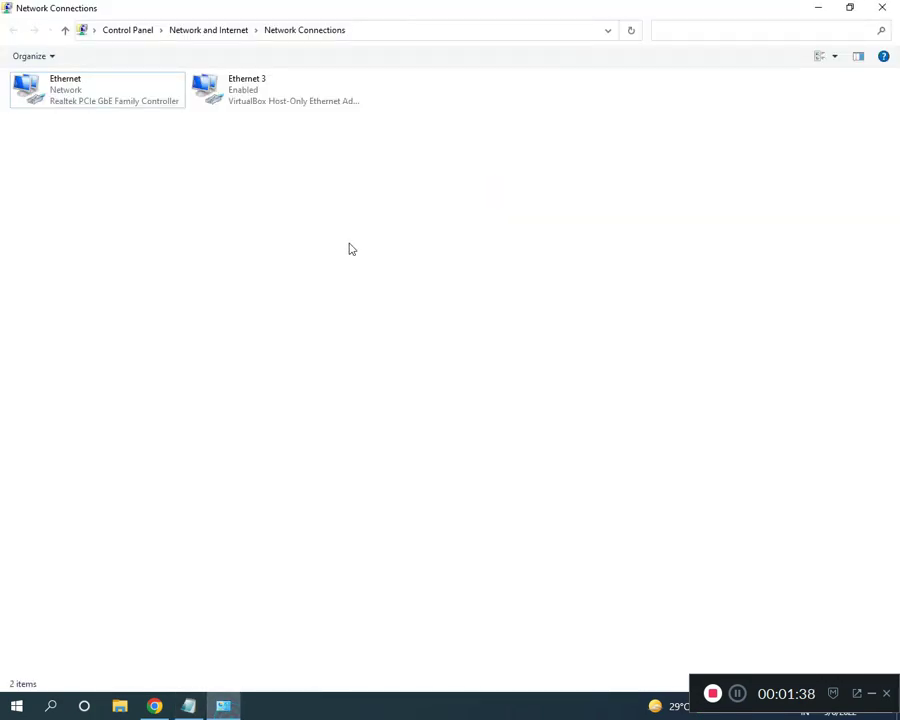
Show Windows Defender Firewall off for private and public networks, then return to Notepad's fix list.
click(136, 33)
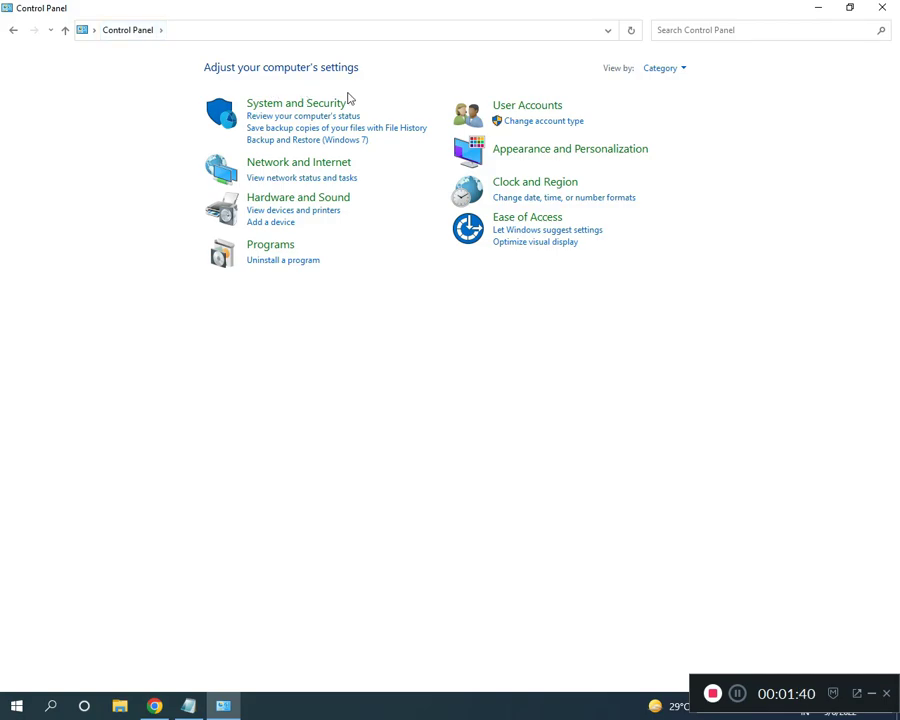
click(284, 110)
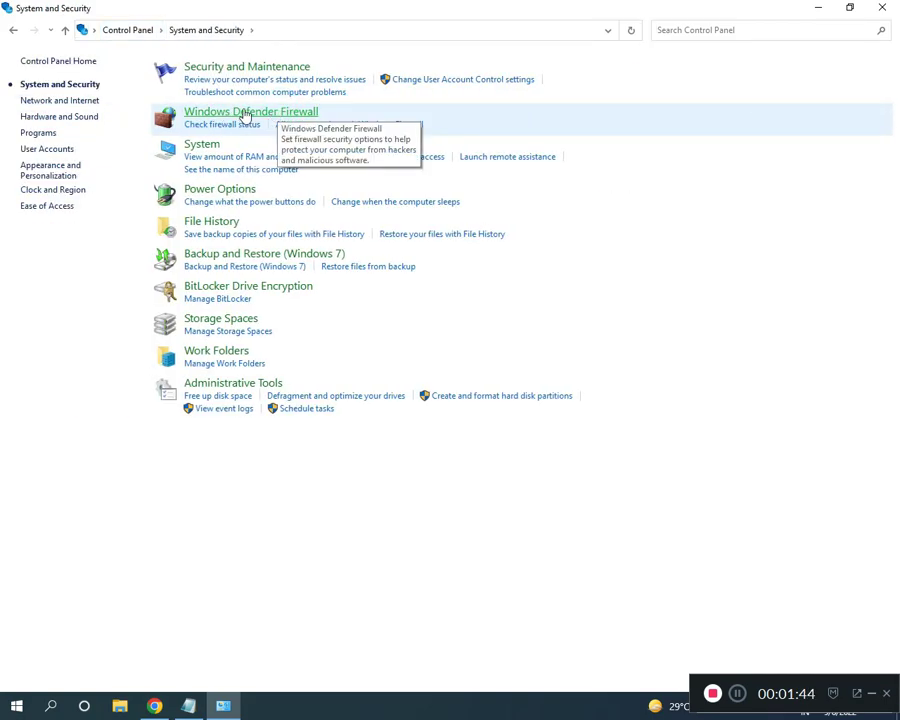
click(240, 114)
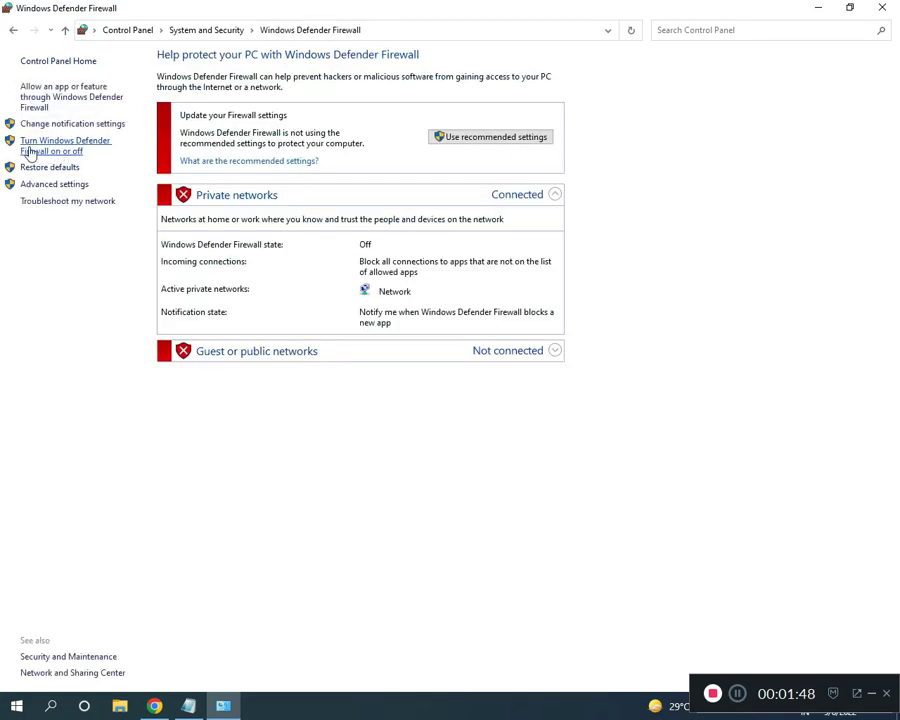
click(70, 146)
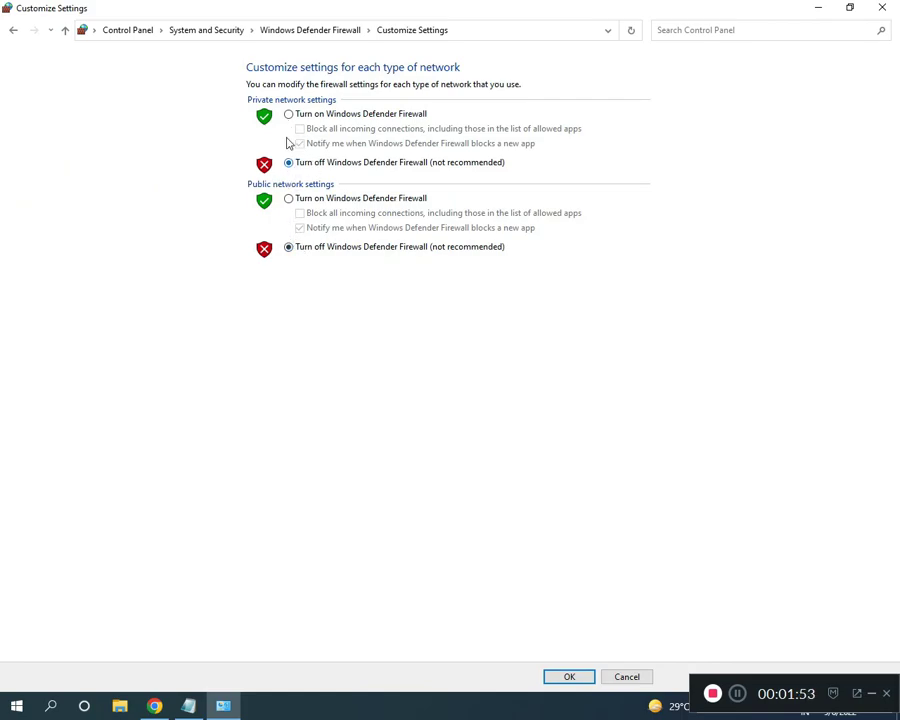
click(191, 705)
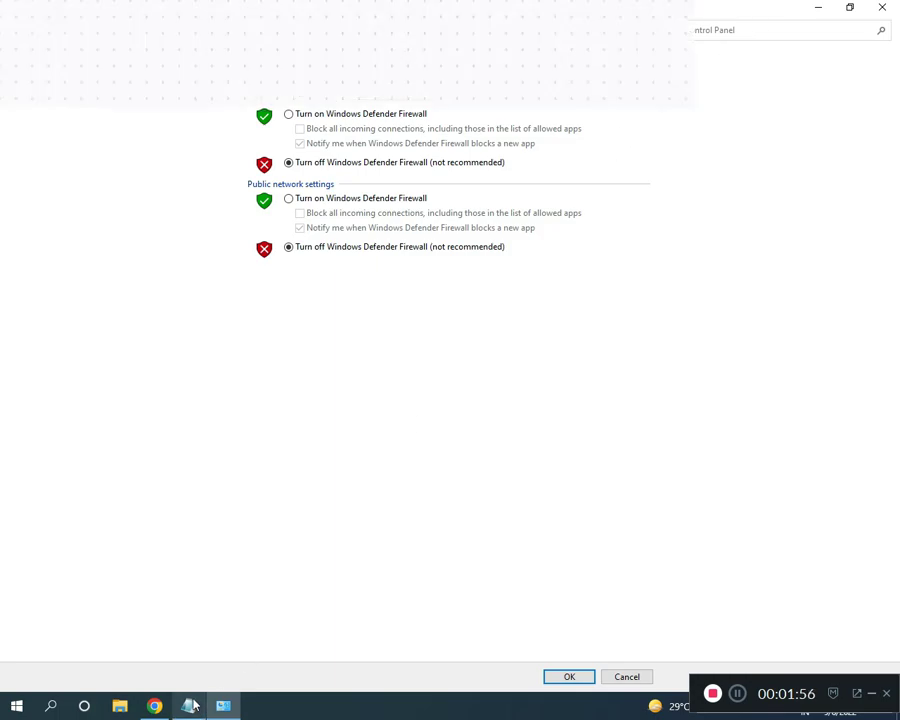
click(174, 259)
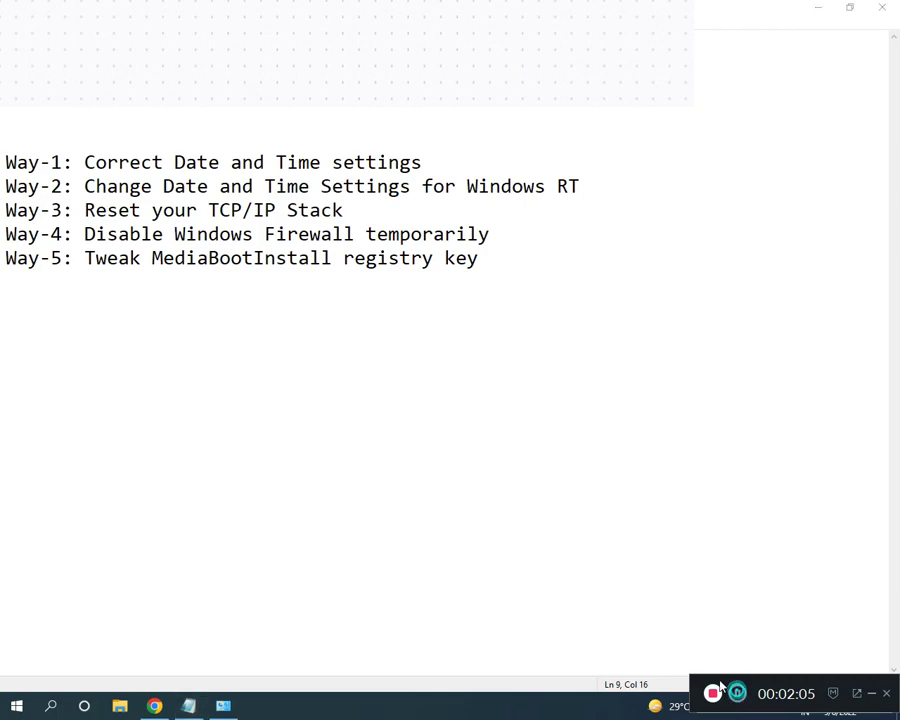
Launch Registry Editor by running 'regedit' from the Run dialog.
key(super)
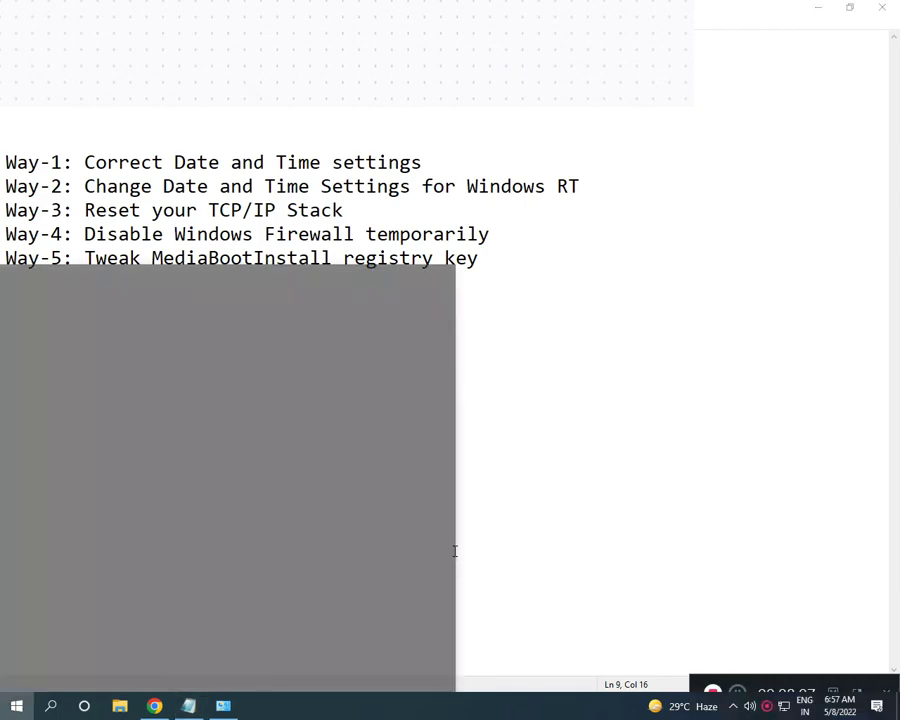
text(RUN)
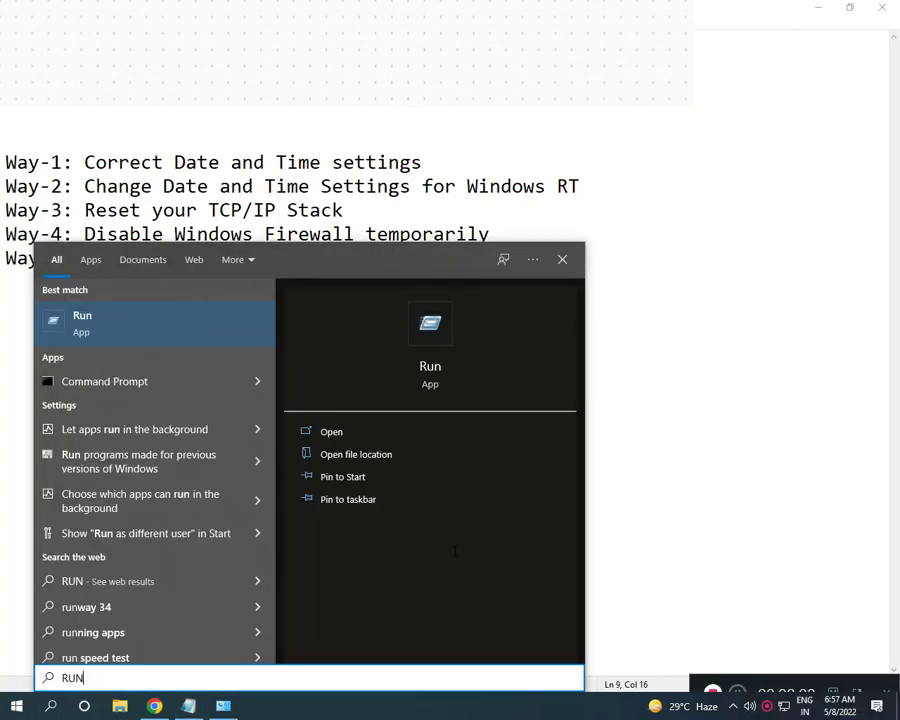
key(Return)
text(regedit)
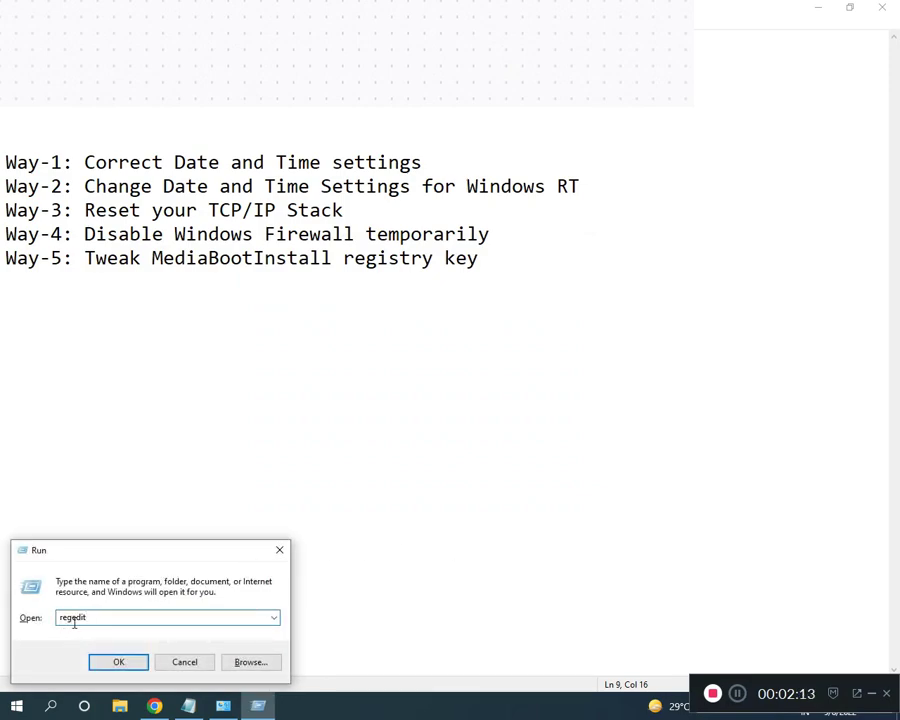
click(114, 662)
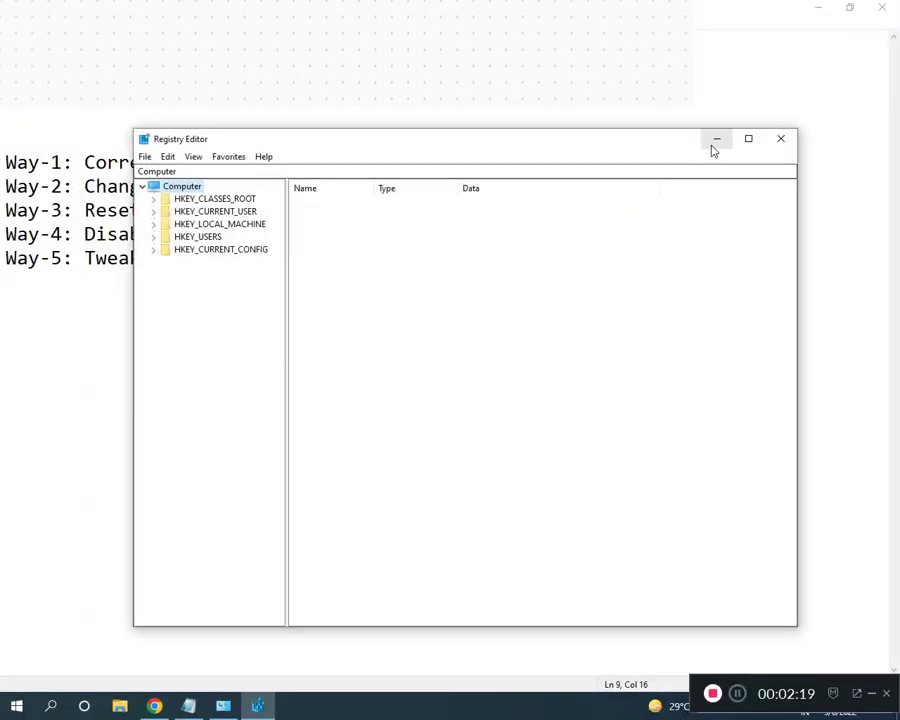
Maximize Registry Editor and expand HKEY_LOCAL_MACHINE > SOFTWARE > Microsoft.
click(747, 139)
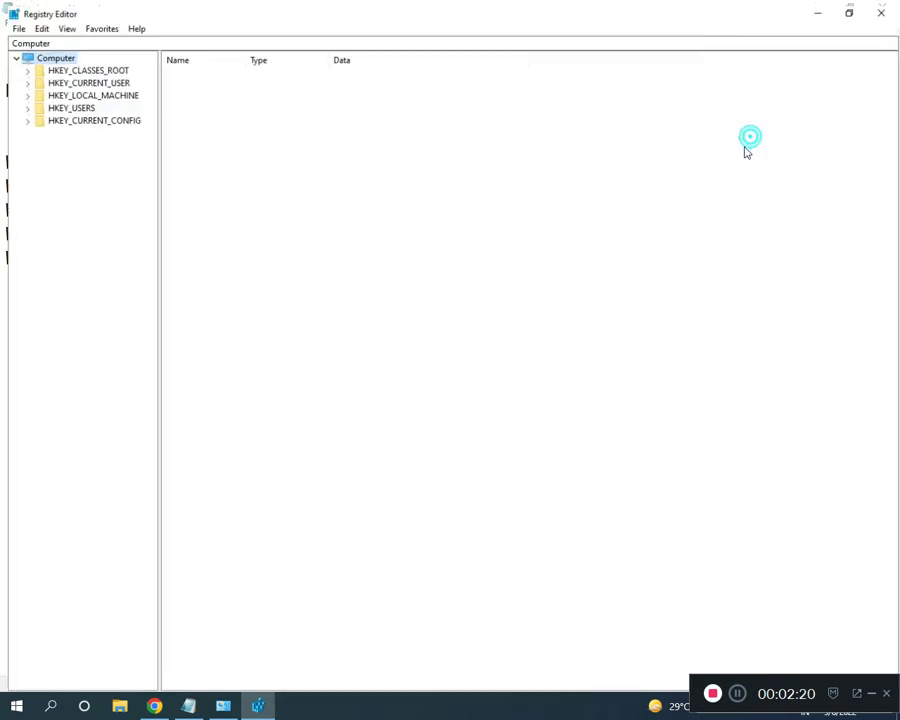
click(736, 692)
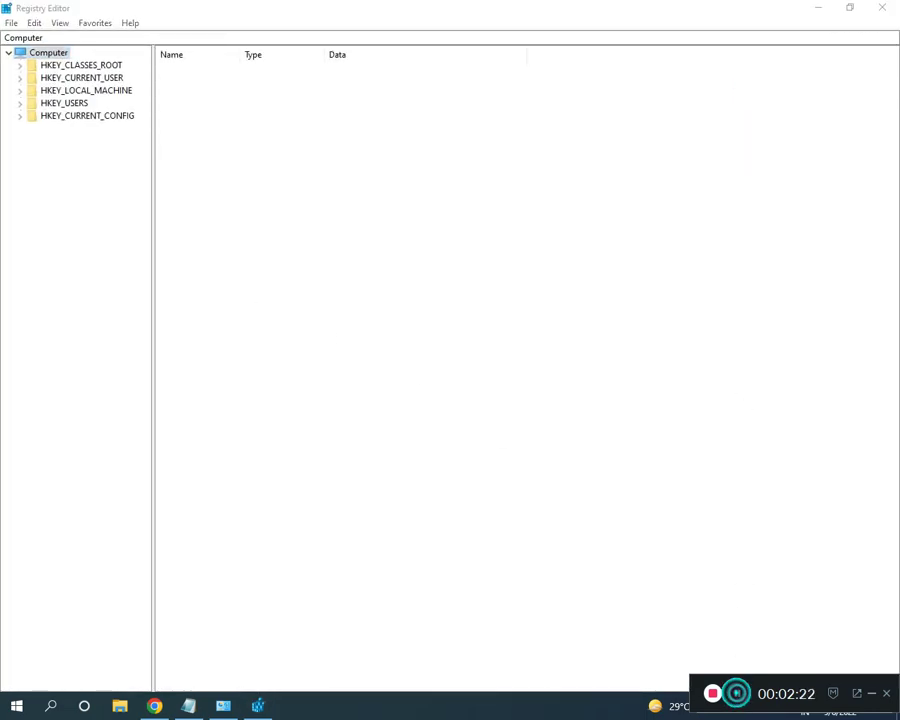
click(18, 91)
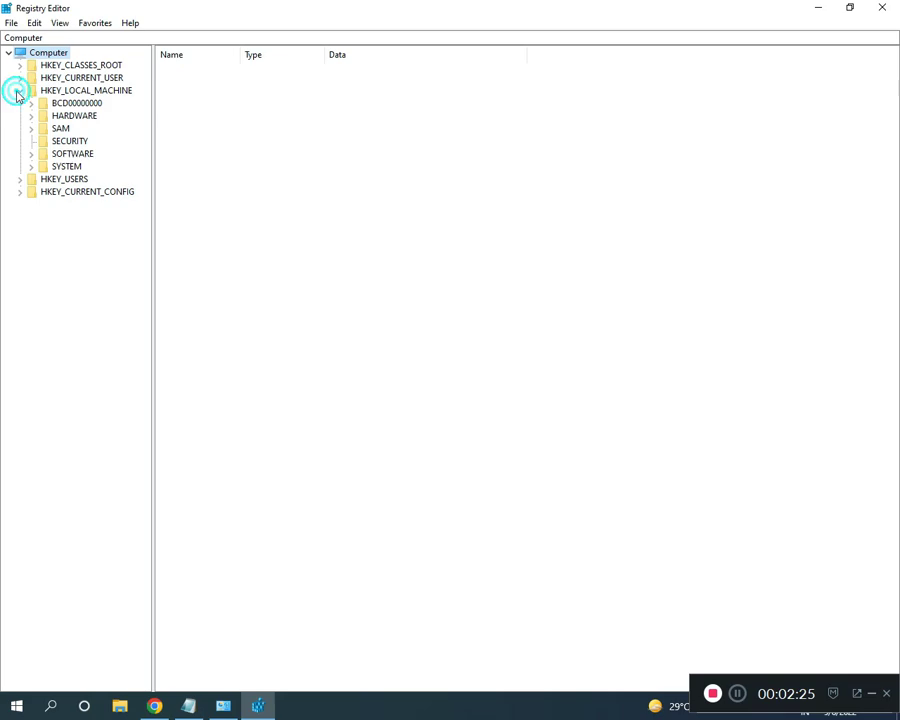
click(31, 154)
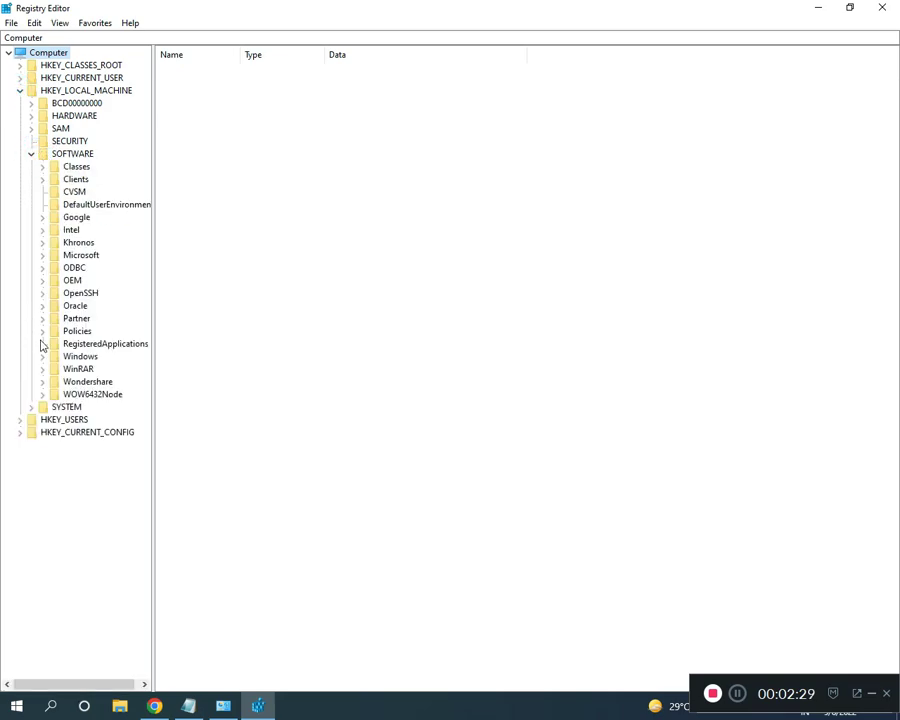
click(42, 255)
click(737, 694)
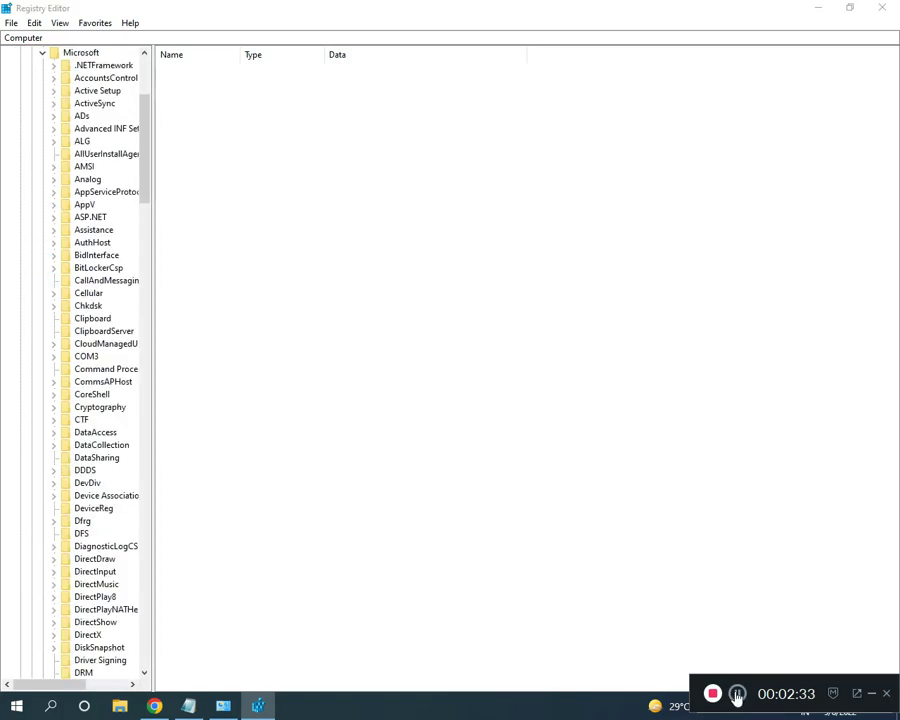
Expand the Windows key and its CurrentVersion subkey under Microsoft.
scroll(100, 407, down, 20)
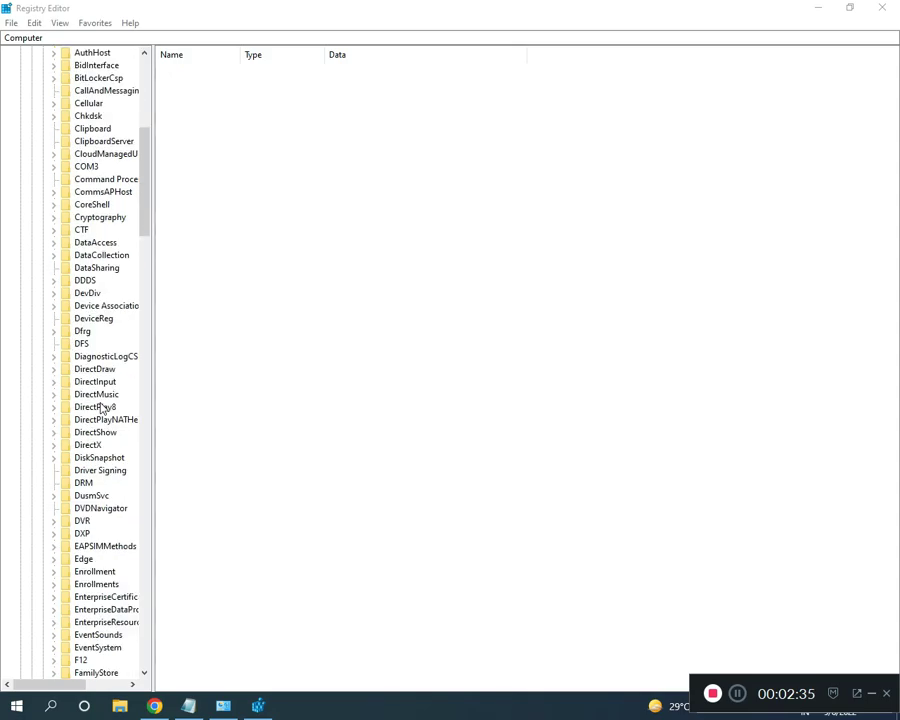
scroll(100, 410, down, 19)
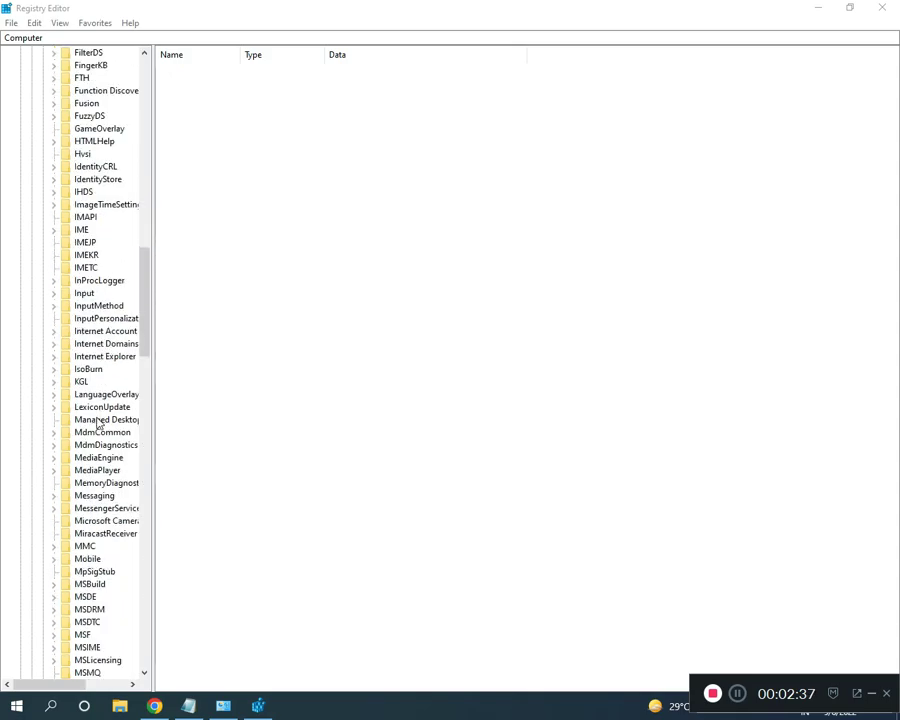
scroll(110, 510, down, 4)
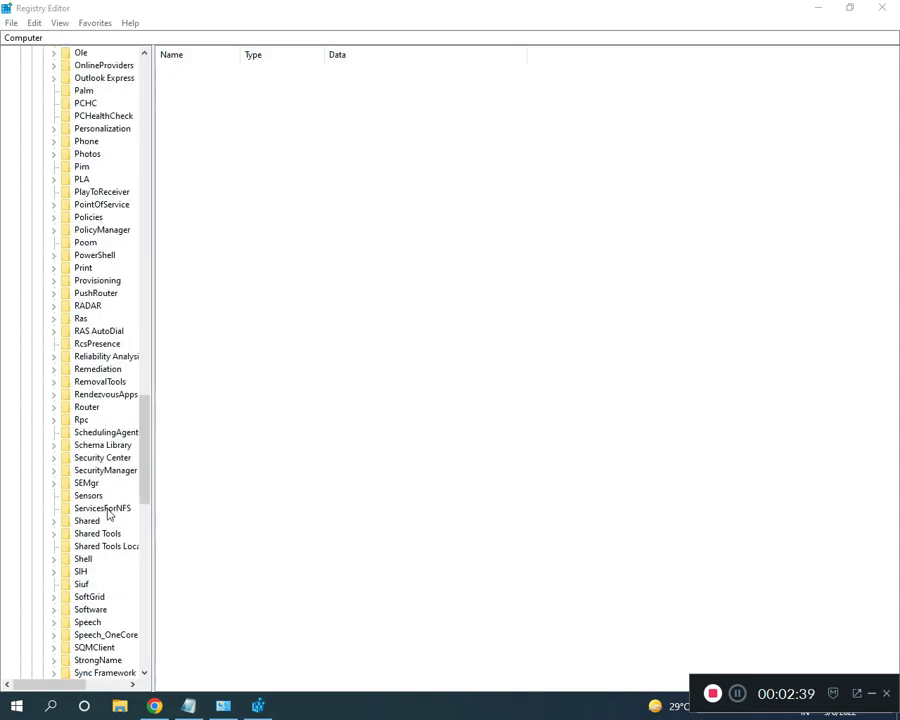
scroll(146, 468, down, 9)
scroll(148, 537, down, 3)
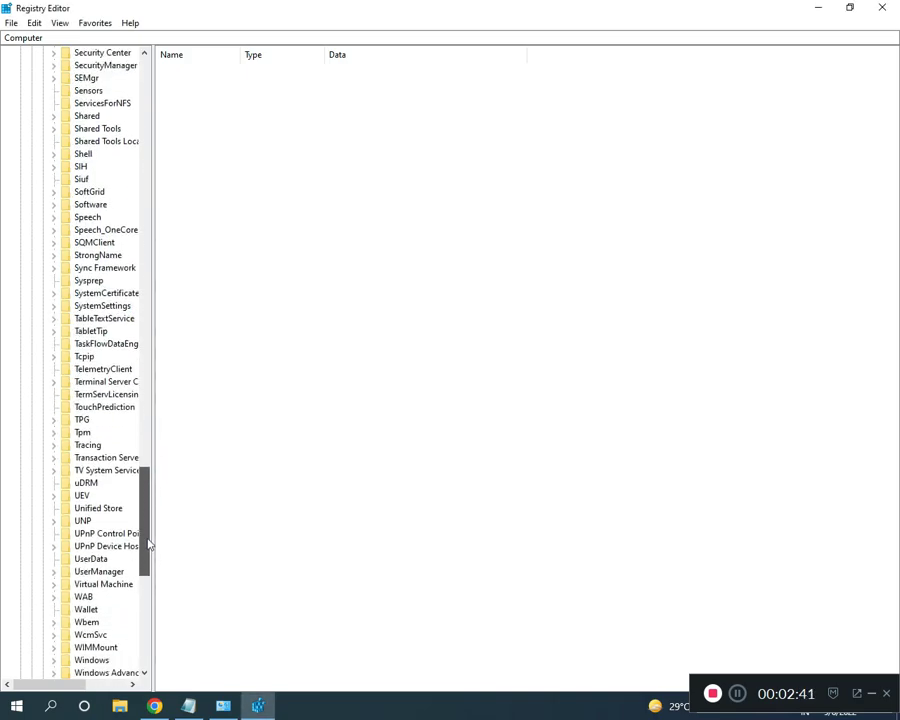
drag(158, 591, 322, 597)
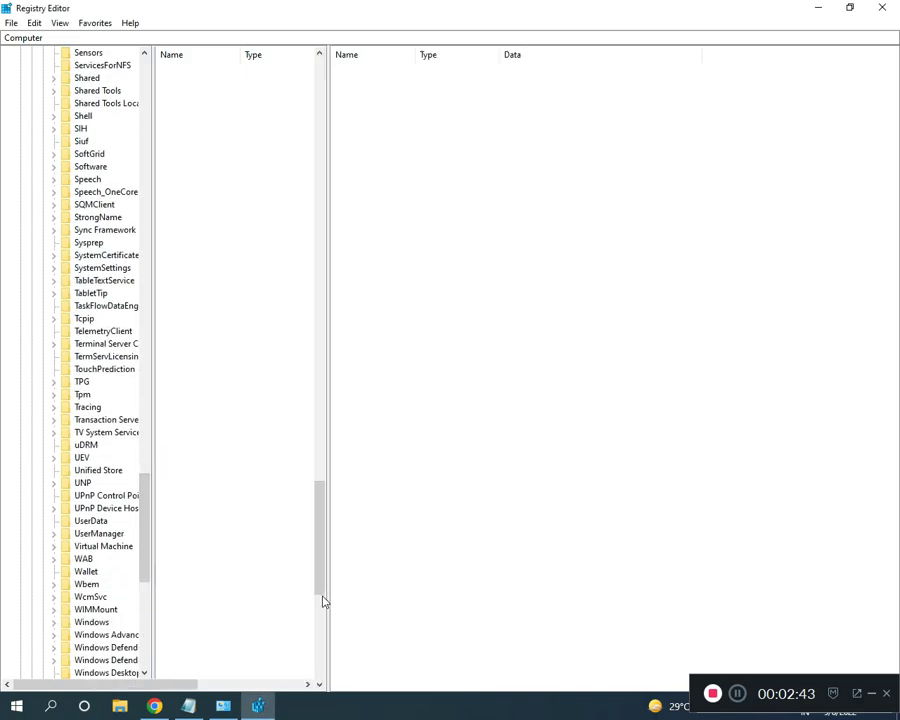
scroll(114, 604, down, 2)
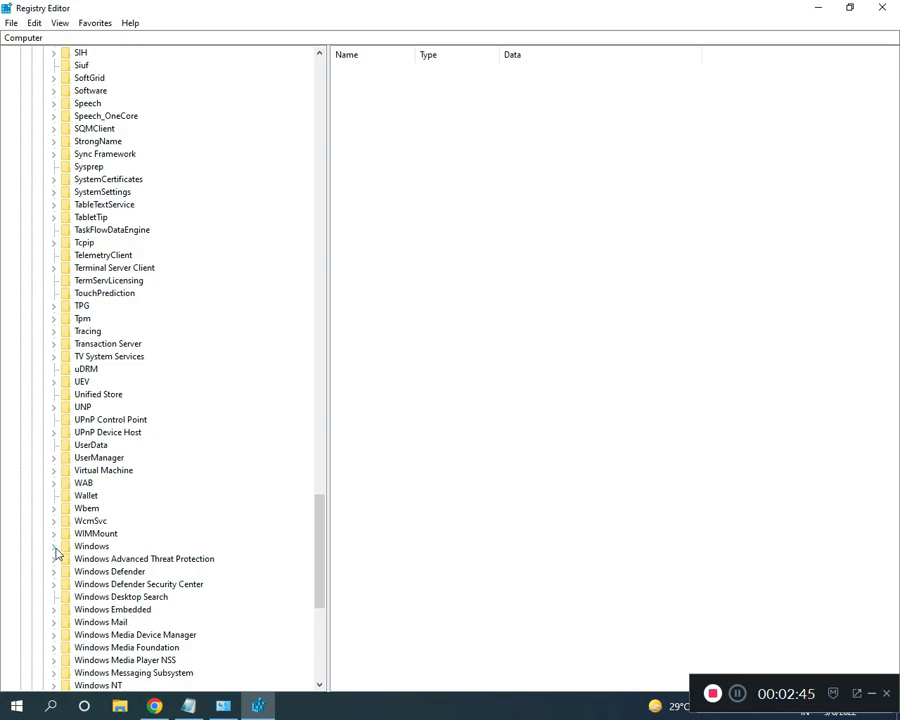
click(54, 546)
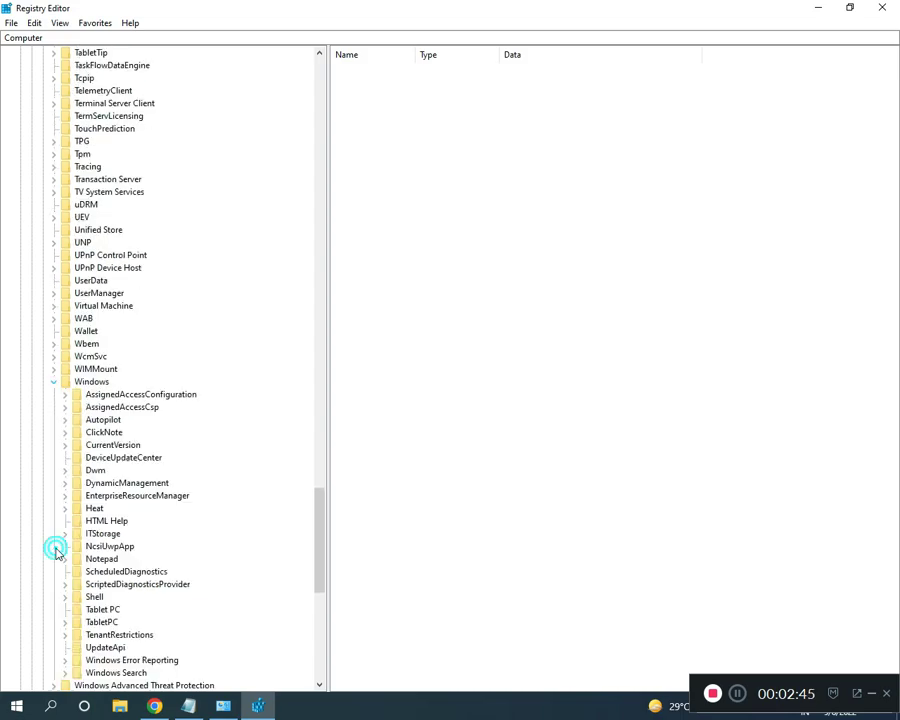
click(64, 445)
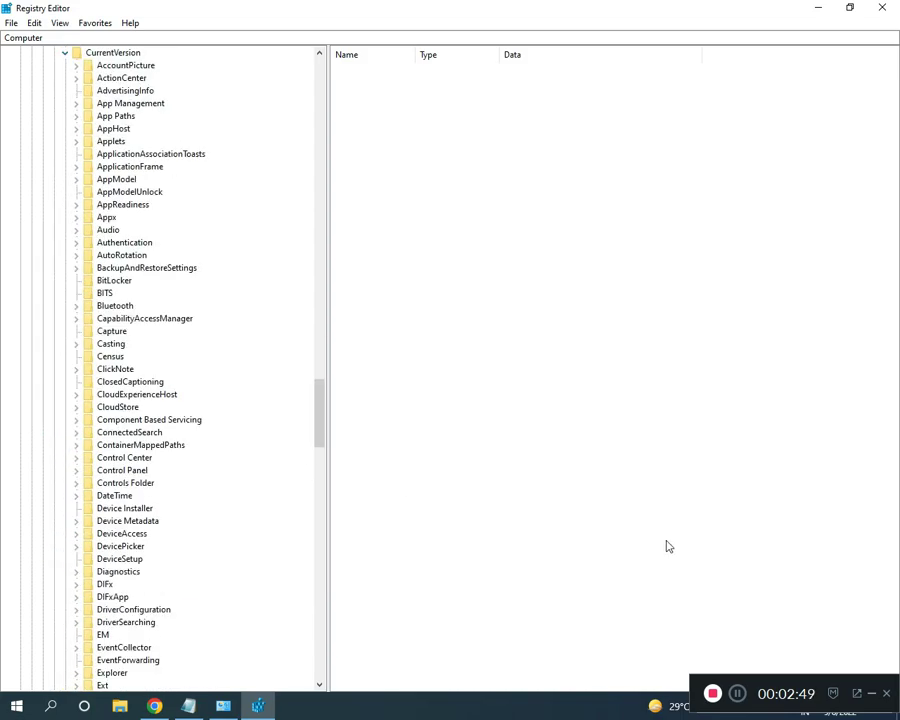
Expand the Setup key under CurrentVersion to reveal DPI, OOBE, State and Sysprep.
click(727, 699)
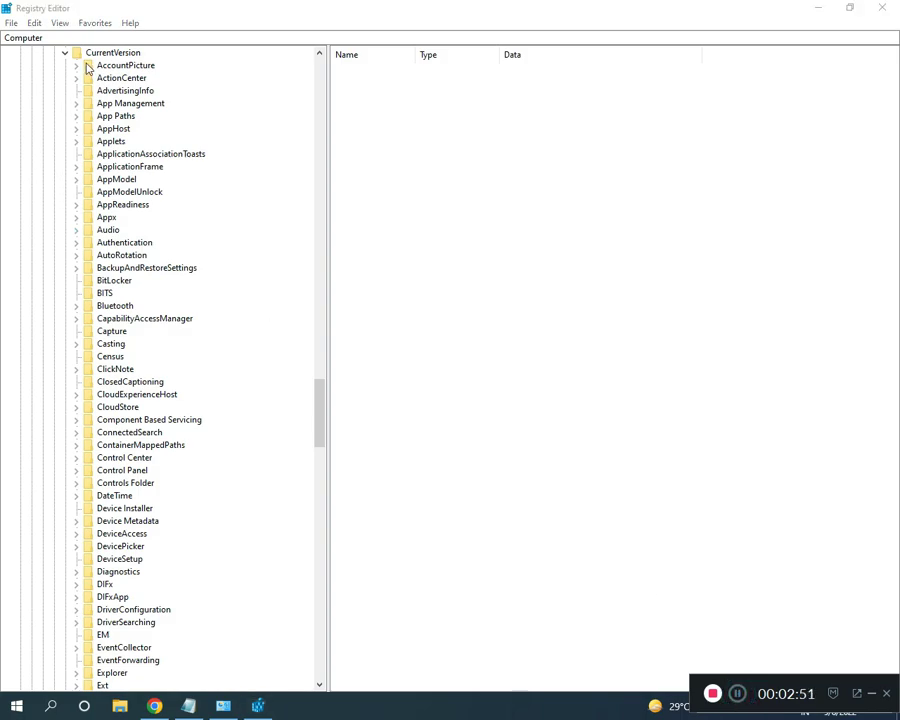
scroll(170, 432, down, 7)
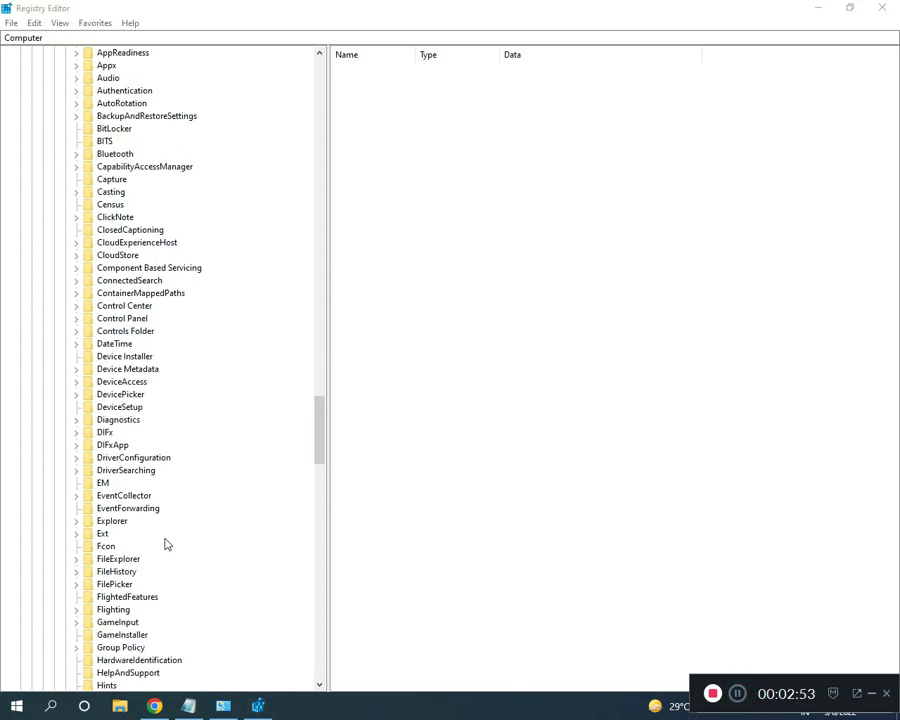
scroll(143, 621, down, 11)
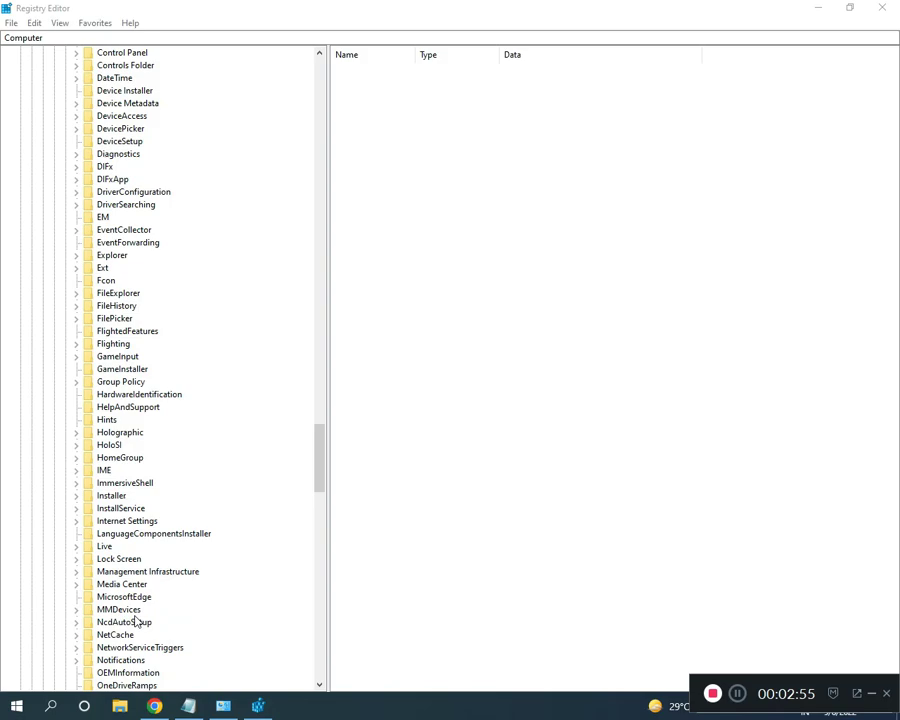
scroll(137, 621, down, 4)
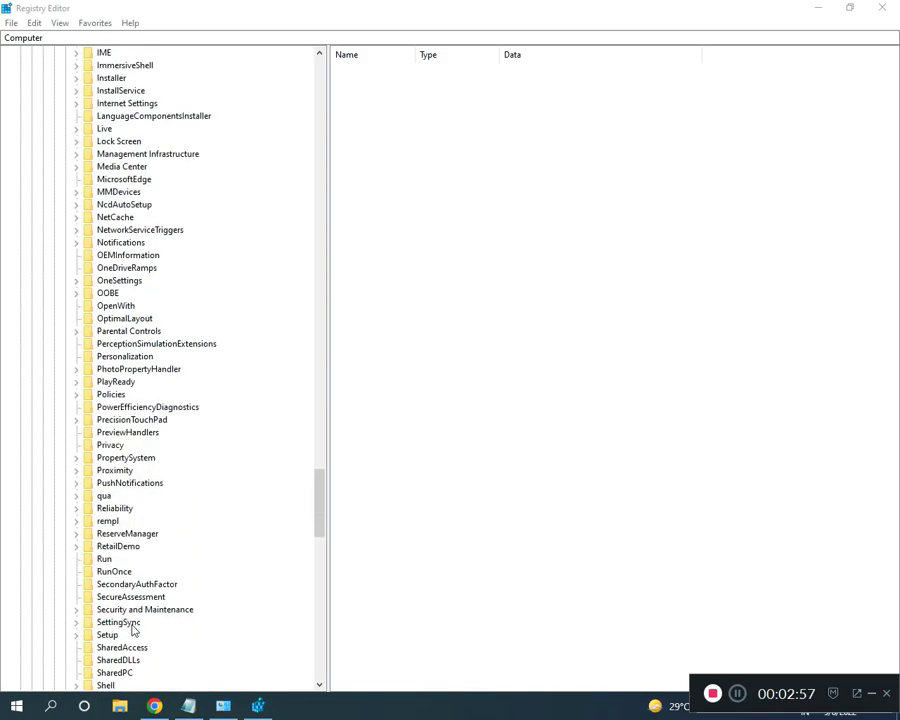
click(77, 635)
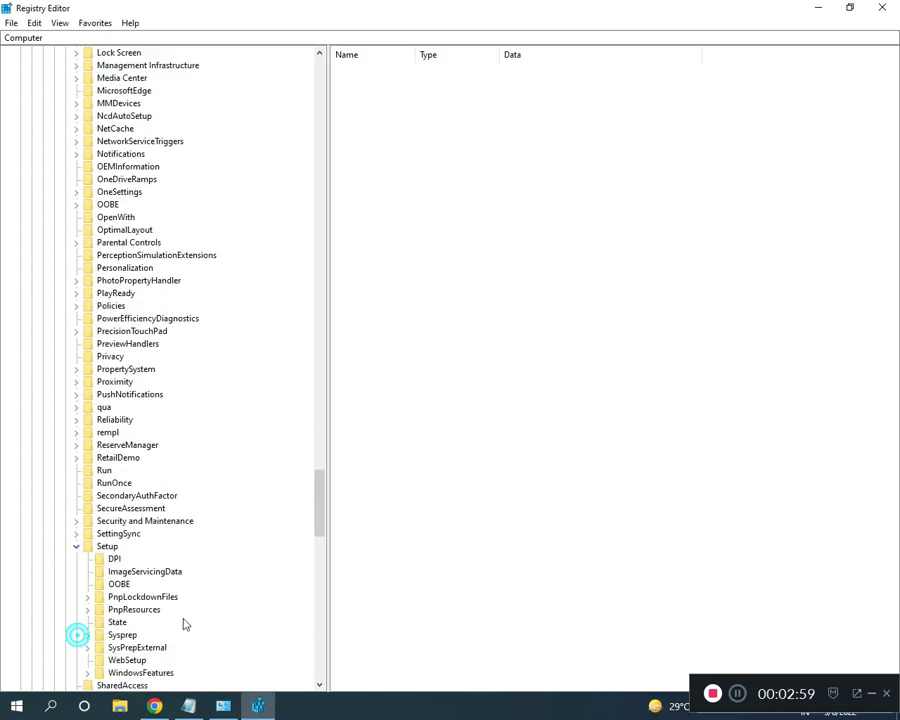
Open Setup\OOBE and confirm the mediabootinstall DWORD value data is 0.
click(119, 585)
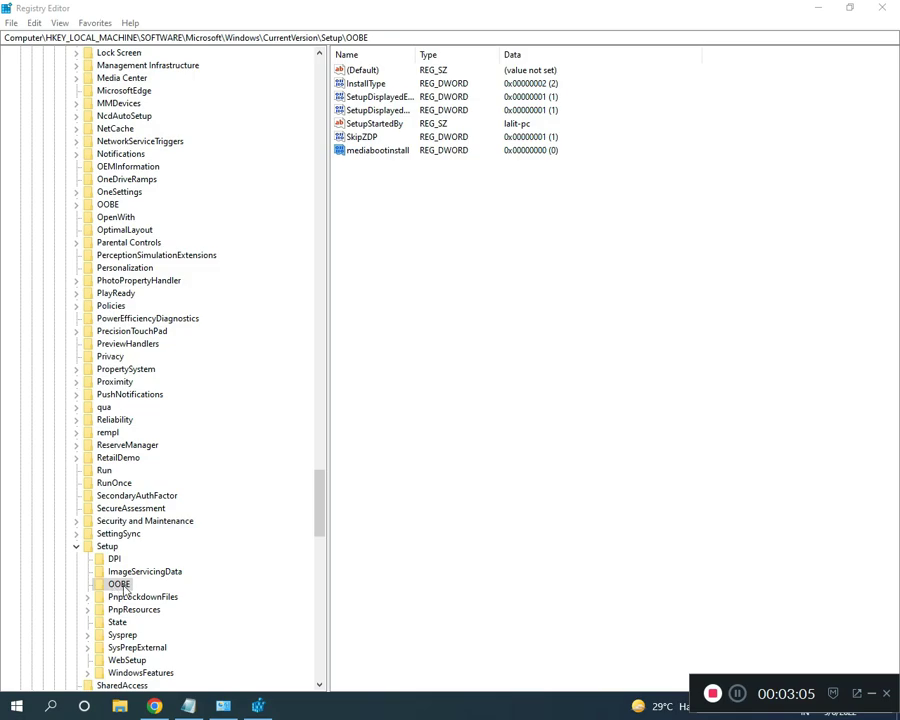
double_click(366, 153)
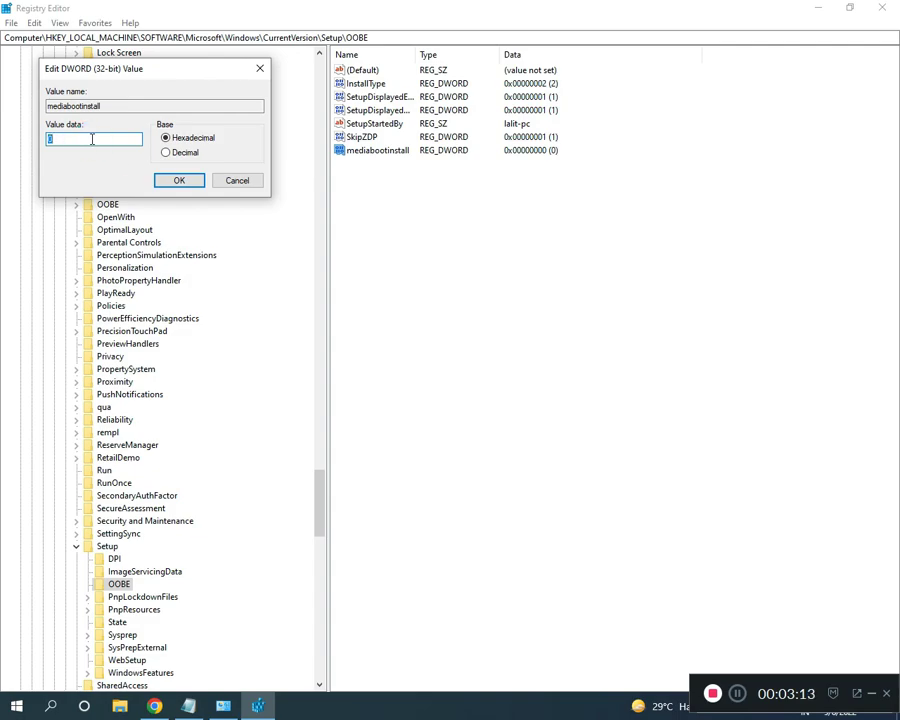
click(172, 180)
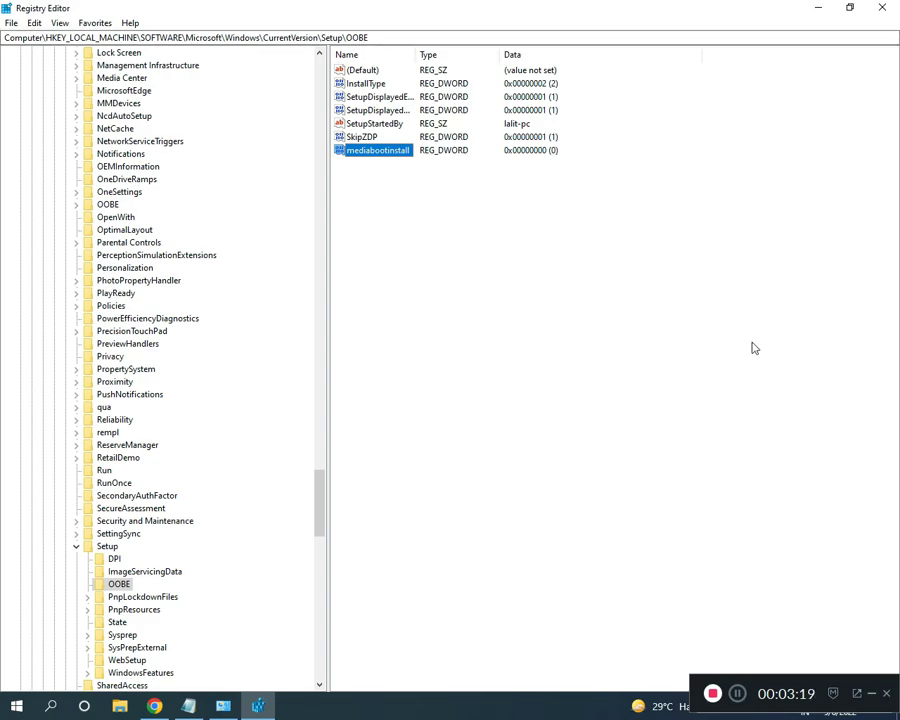
click(737, 688)
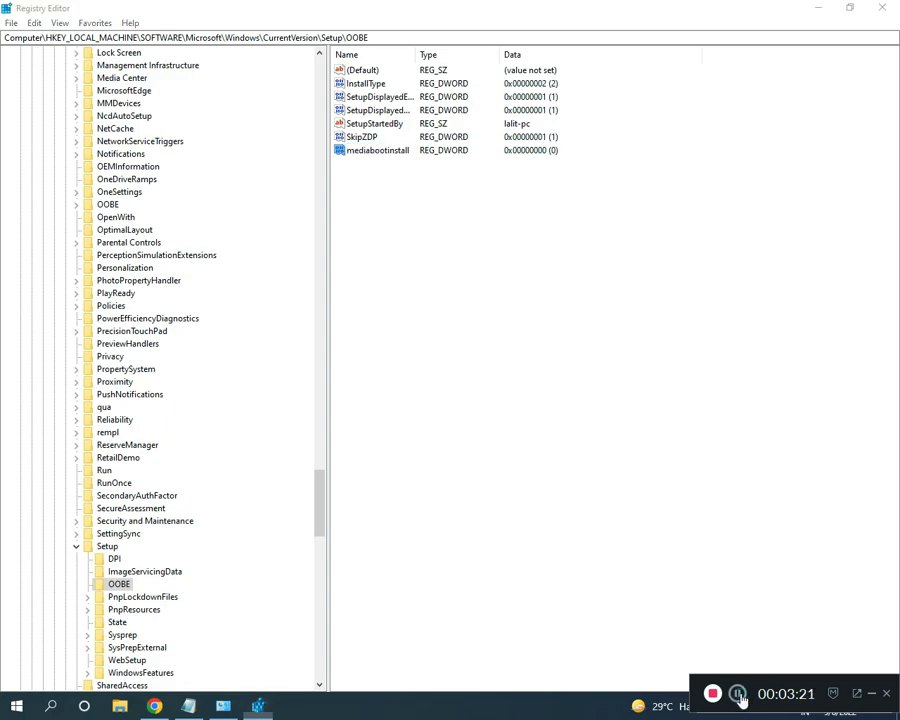
Close Registry Editor and launch Command Prompt as administrator from a 'cmd' search.
click(882, 8)
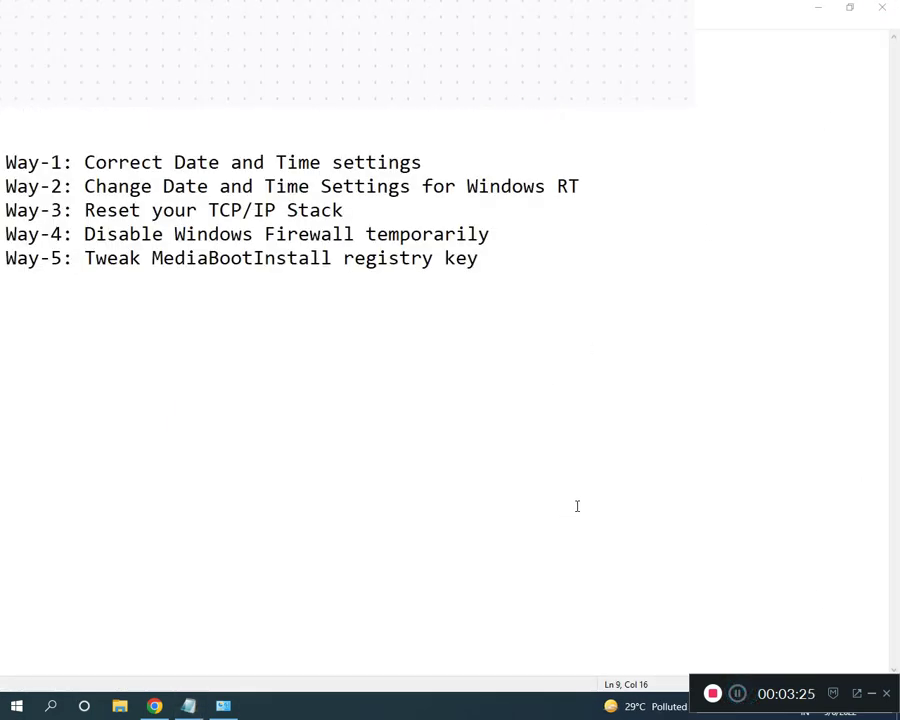
key(super)
text(cmd)
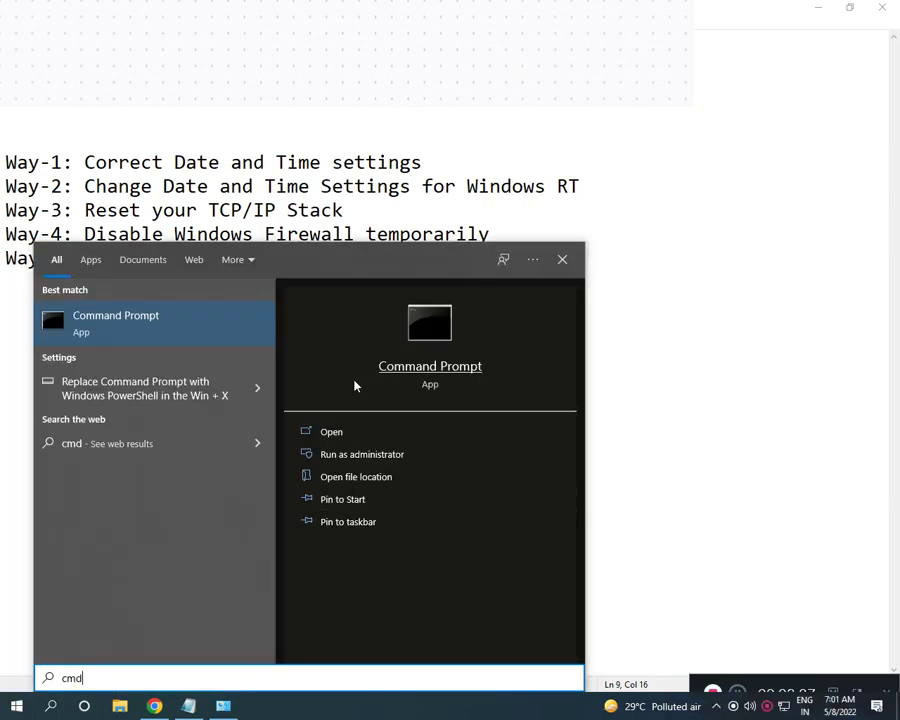
right_click(214, 328)
click(253, 341)
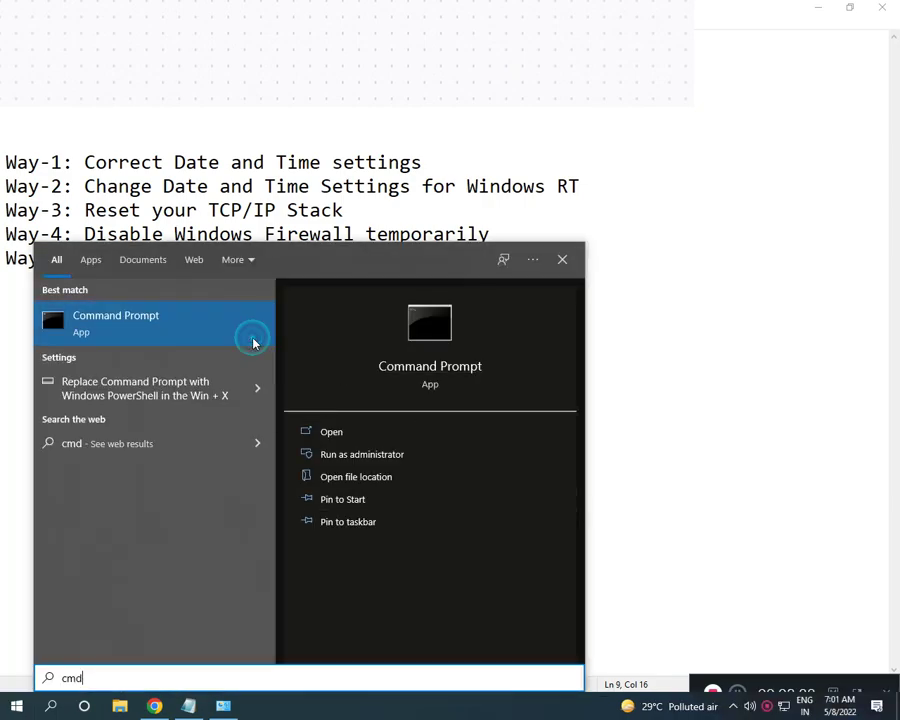
click(374, 431)
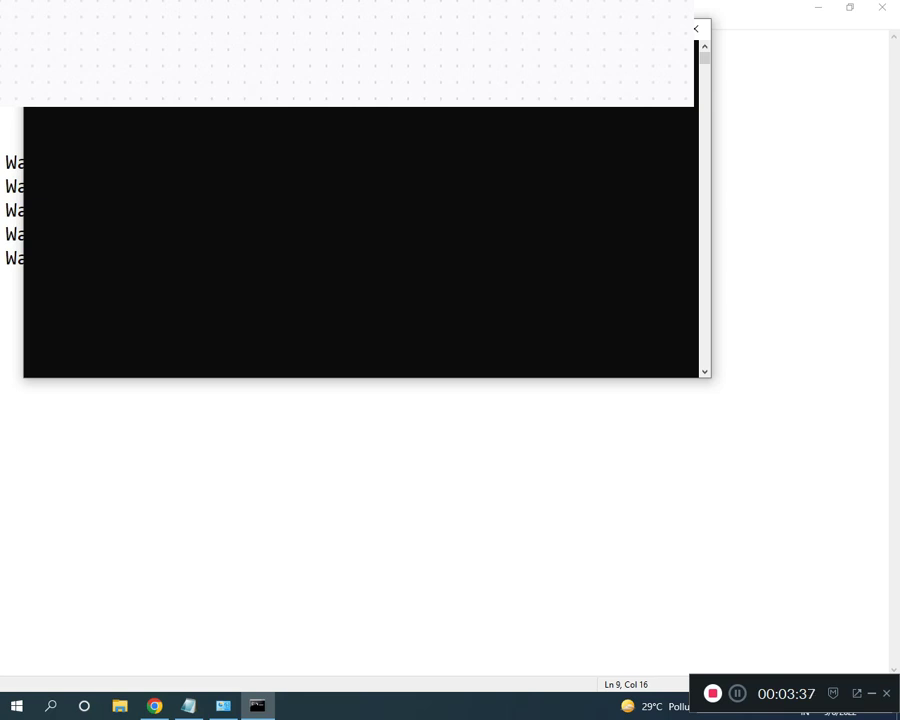
Run slmgr /rearm, acknowledge the Windows Script Host success message, and minimize the console.
click(737, 694)
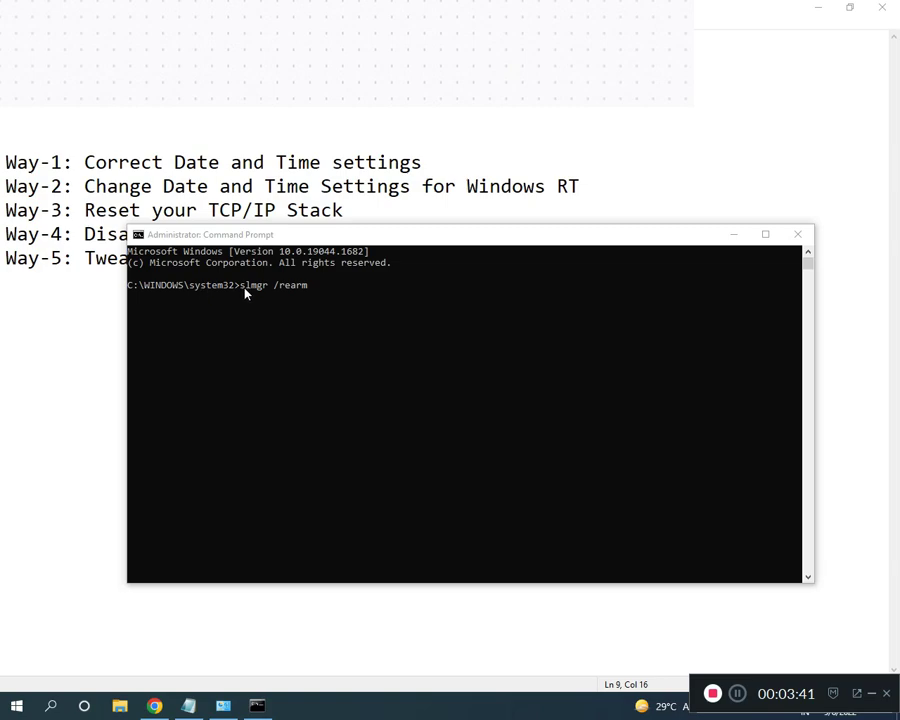
click(311, 294)
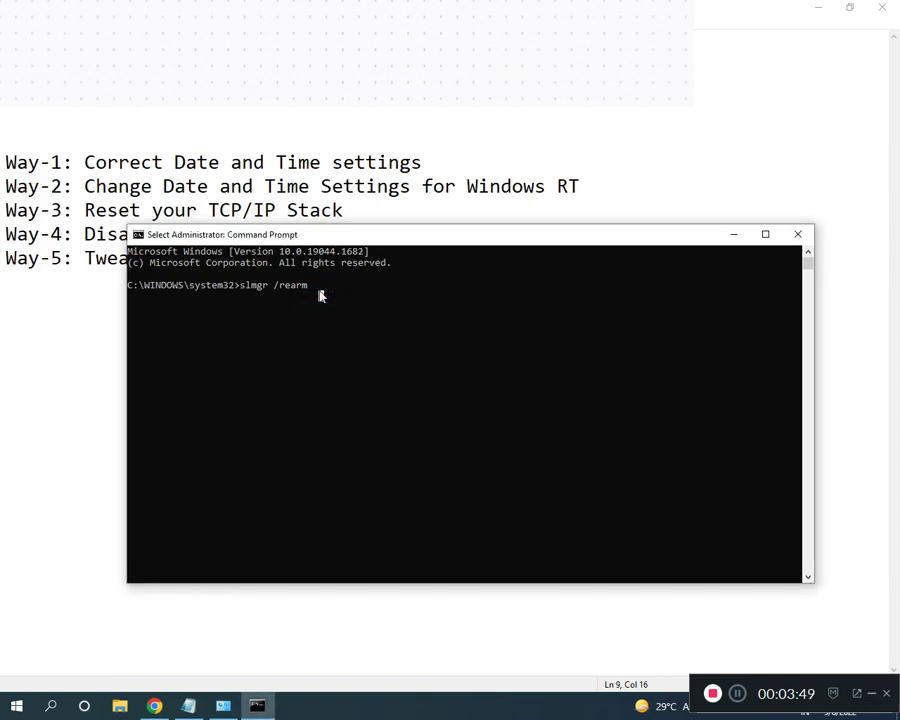
key(Escape)
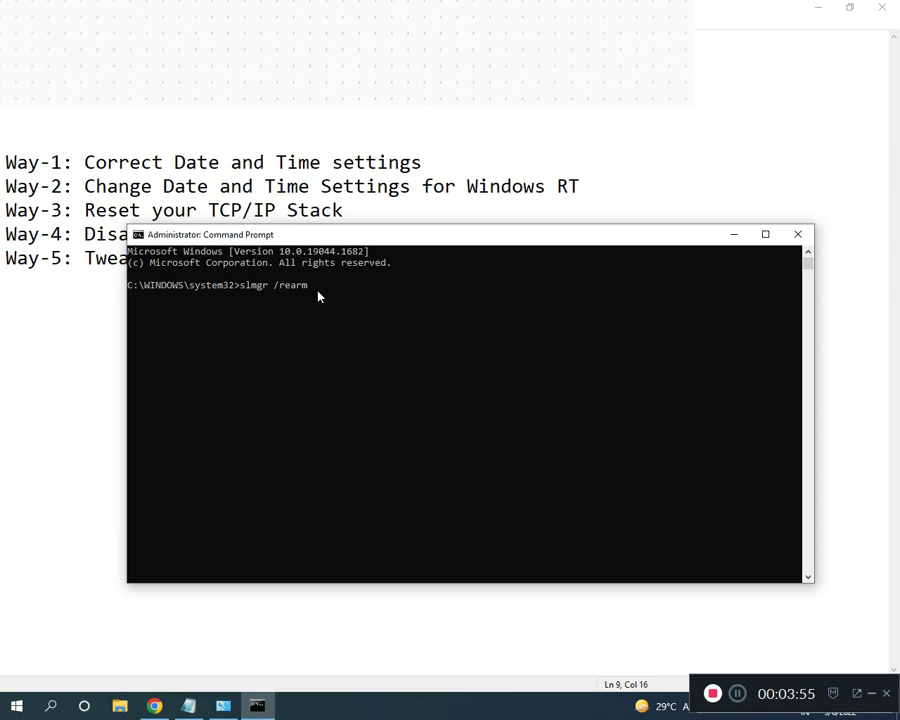
key(BackSpace)
text(m)
key(Return)
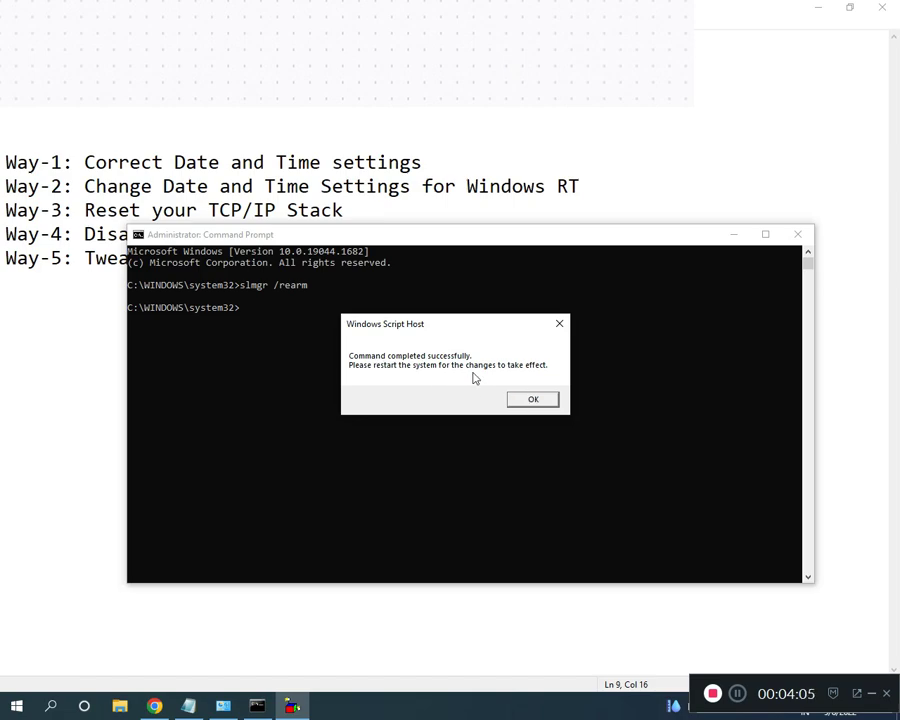
click(533, 400)
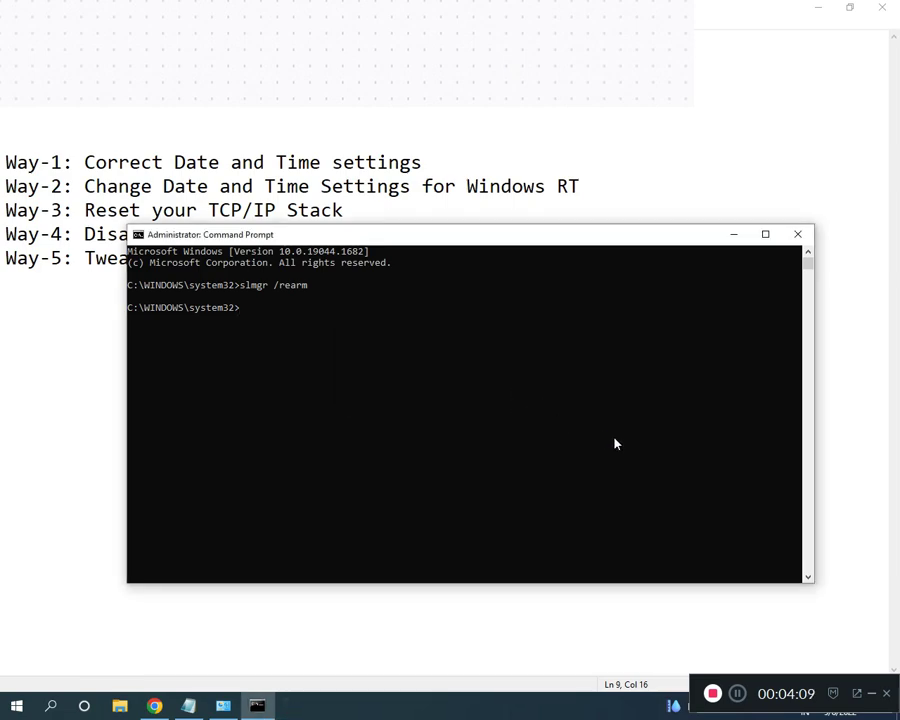
click(733, 234)
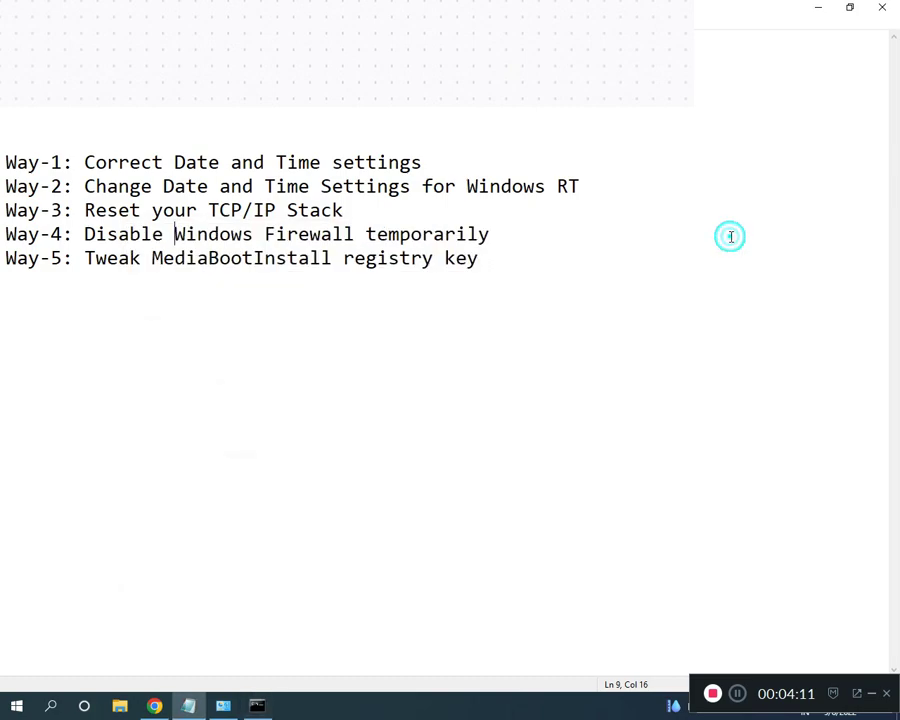